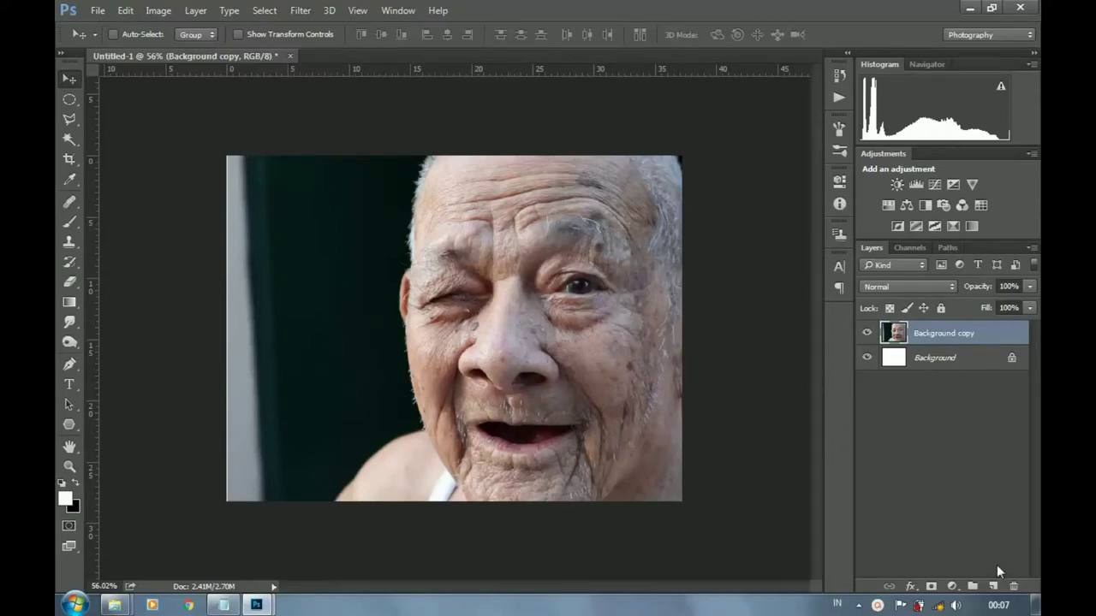
# Add a Gradient Map adjustment with the gradient reversed for normal black and white.
pyautogui.click(976, 224)
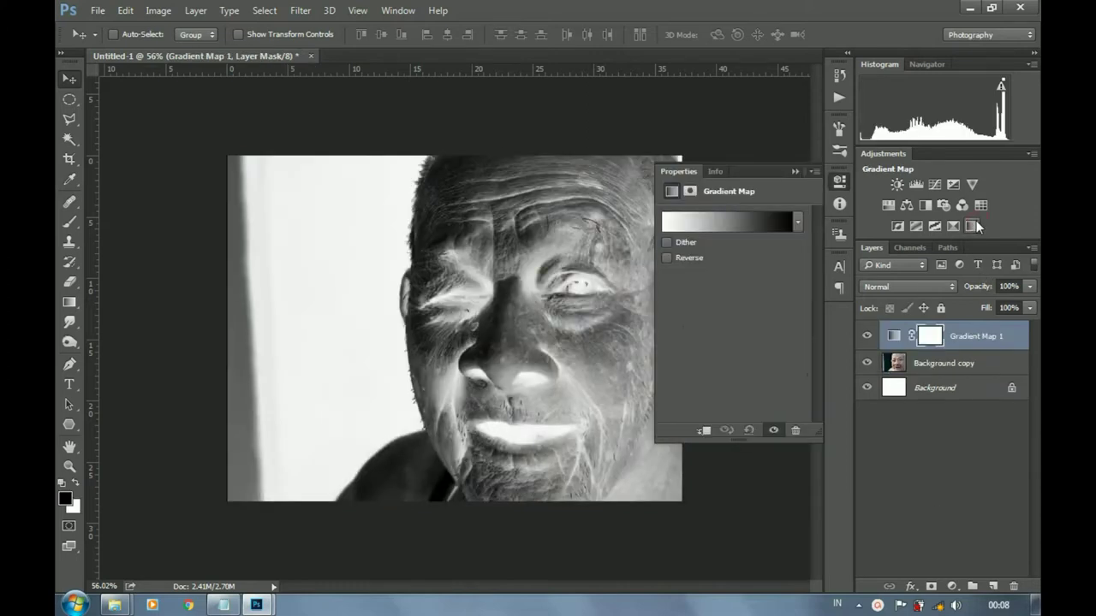
pyautogui.click(667, 256)
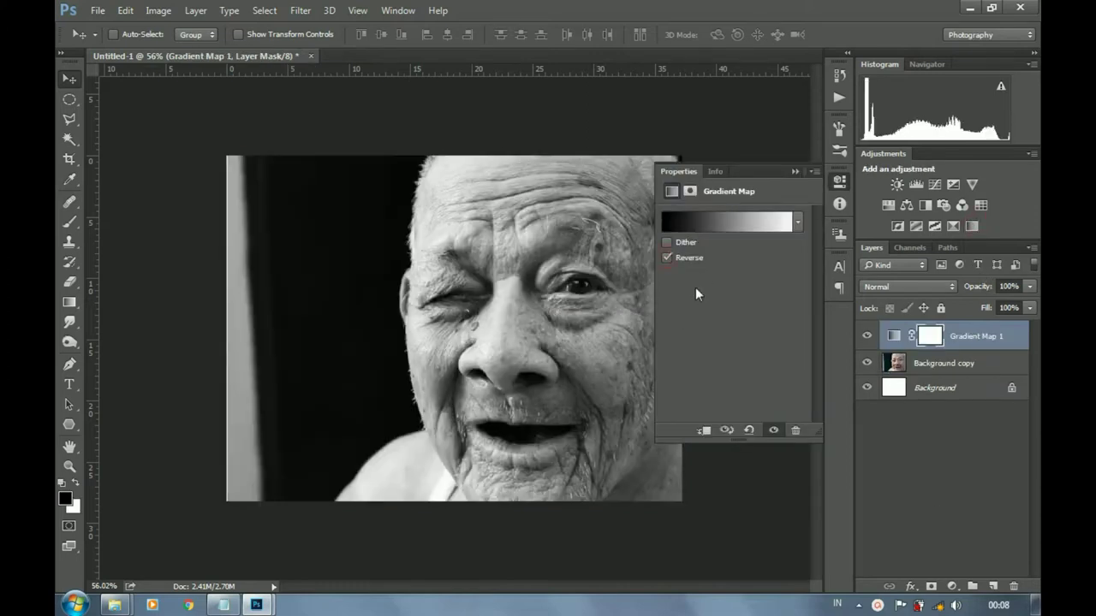
pyautogui.click(799, 173)
# Set the Gradient Map layer to Multiply blend mode at 68% opacity.
pyautogui.click(888, 287)
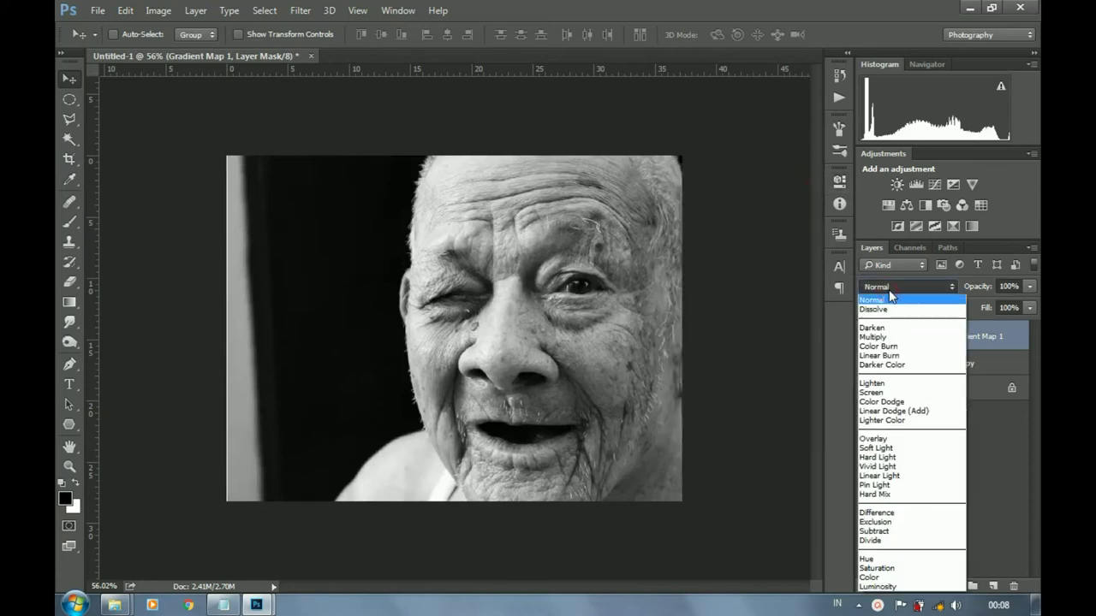
pyautogui.click(891, 337)
pyautogui.click(1029, 307)
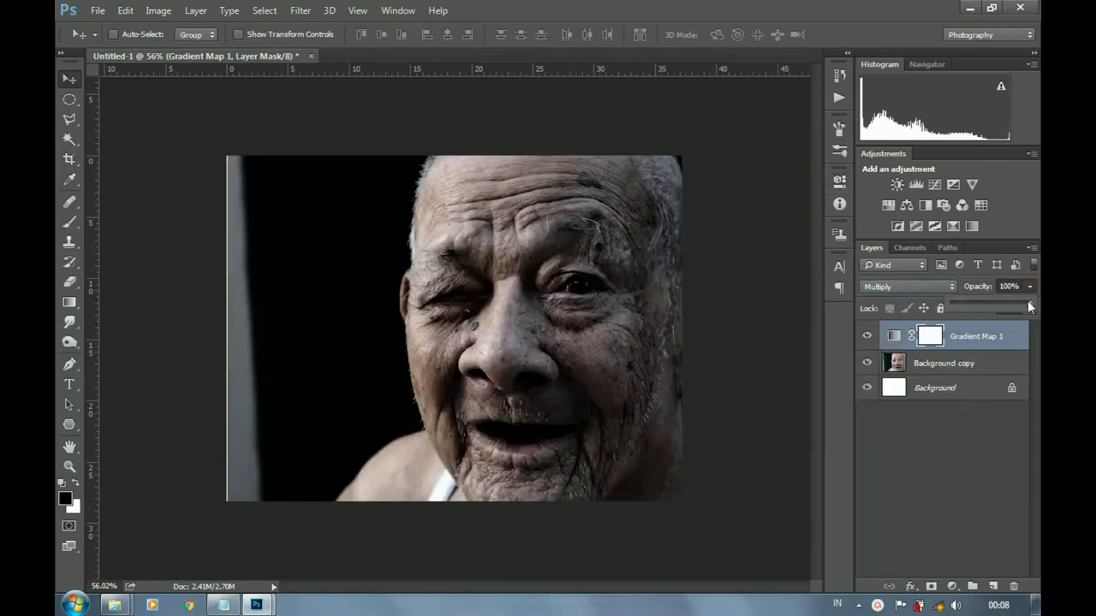
pyautogui.moveTo(1024, 309); pyautogui.dragTo(1010, 312)
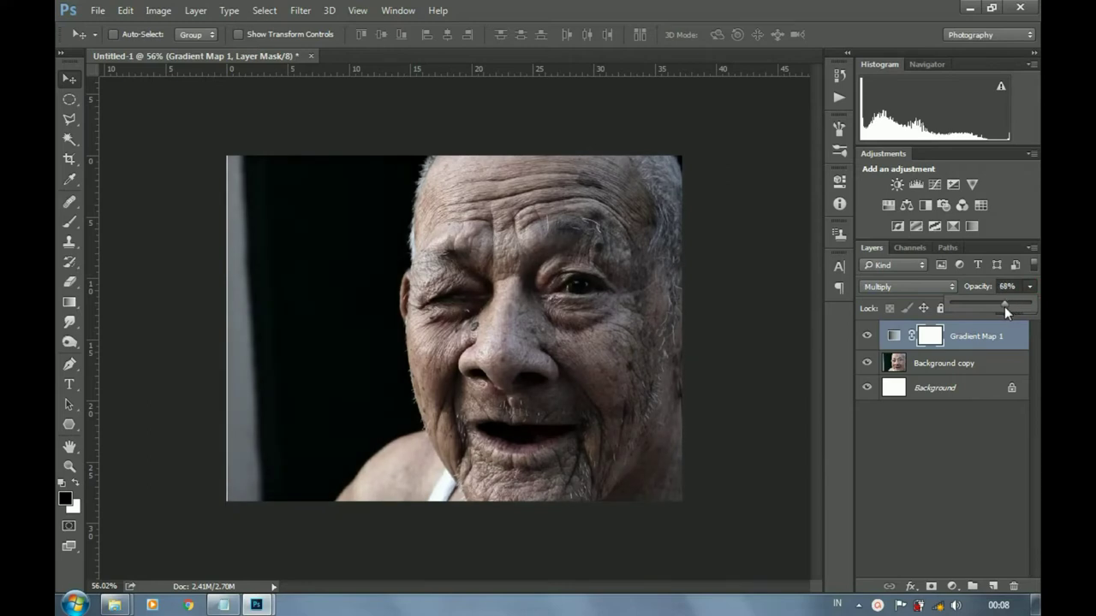
pyautogui.click(894, 335)
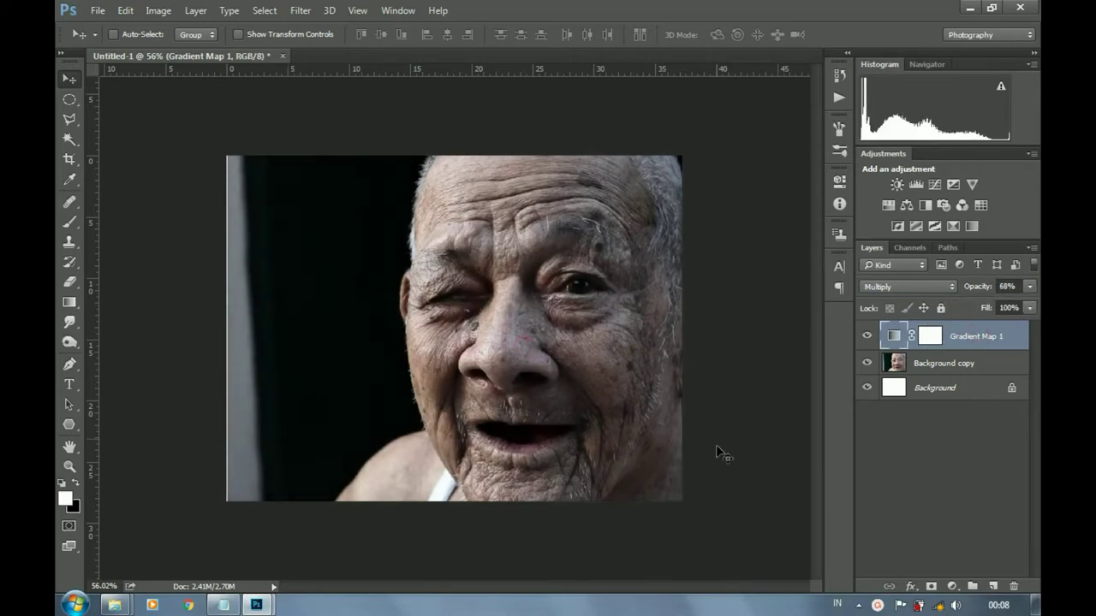
# Add a black-filled layer with a mask painted with a soft brush to reveal the face.
pyautogui.click(993, 585)
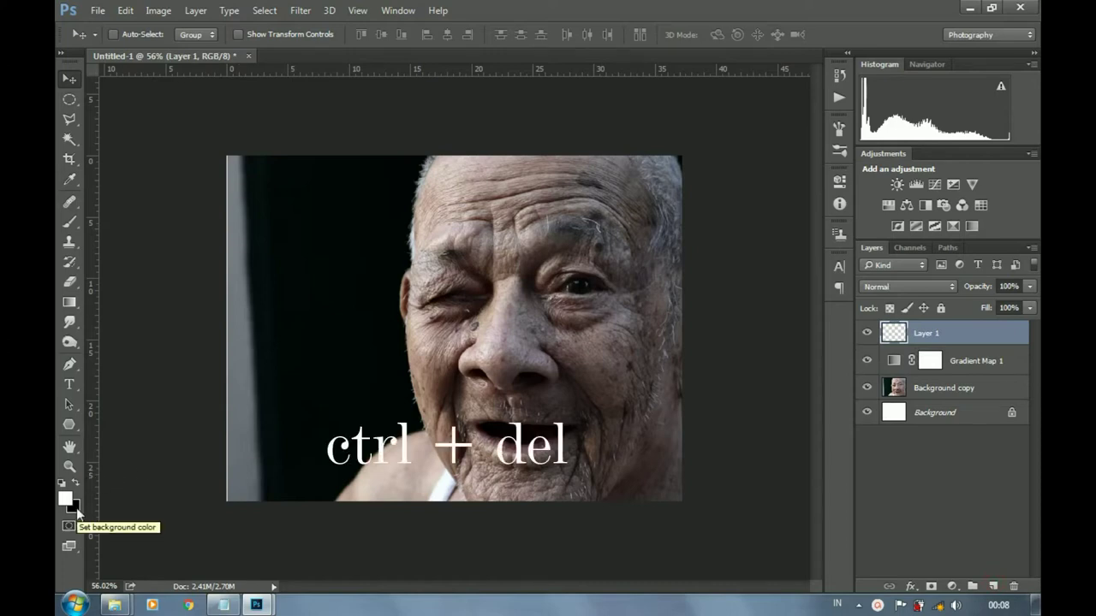
pyautogui.hotkey('ctrl', 'Delete')
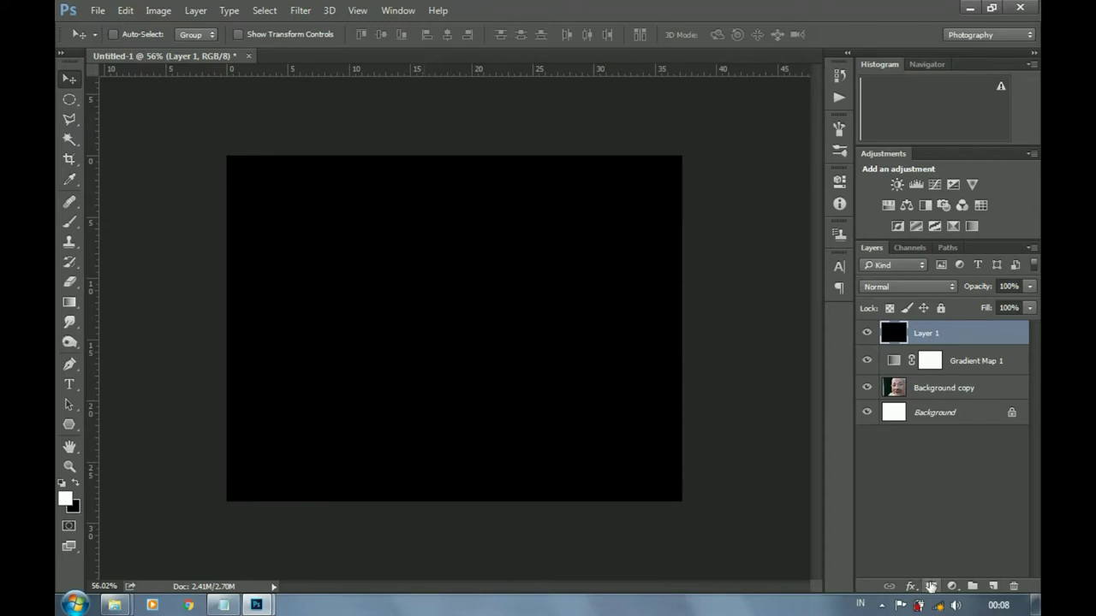
pyautogui.click(930, 586)
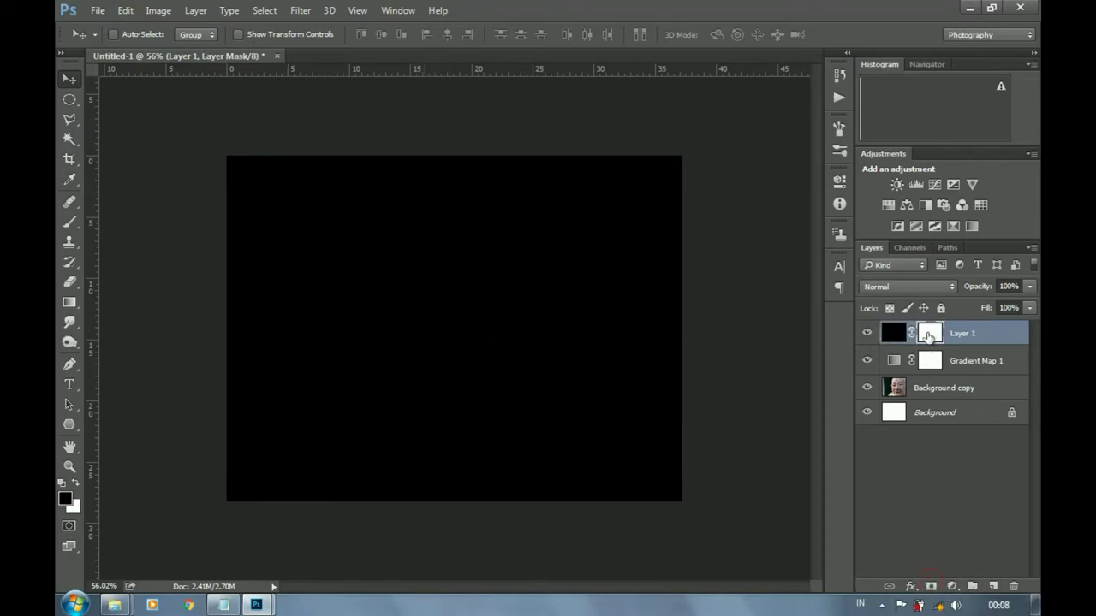
pyautogui.press('b')
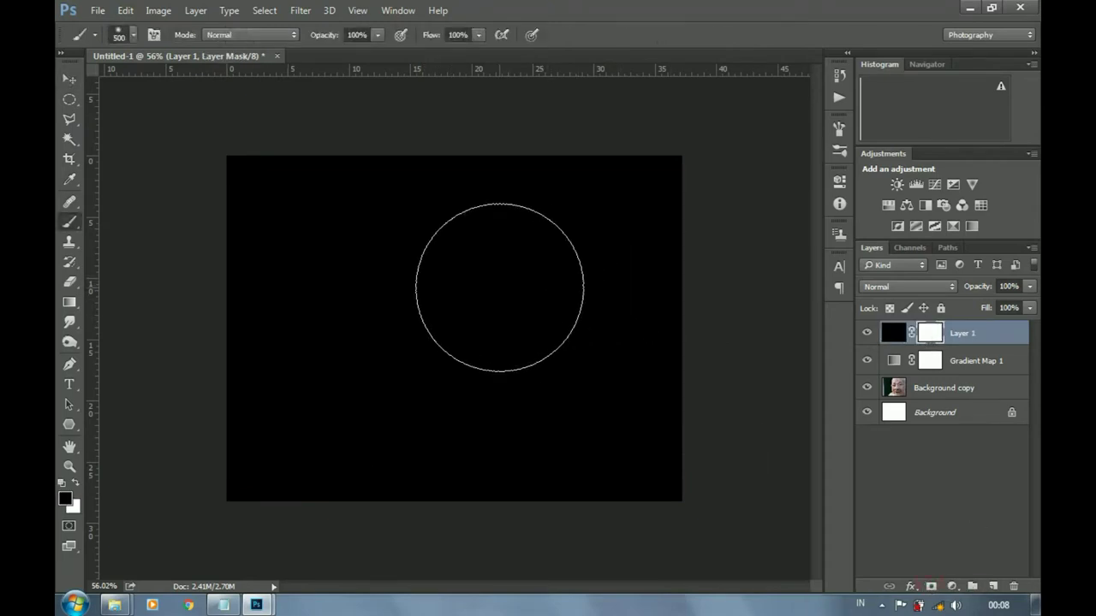
pyautogui.moveTo(526, 289)
pyautogui.mouseDown()
pyautogui.moveTo(514, 325)
pyautogui.moveTo(564, 376)
pyautogui.moveTo(556, 416)
pyautogui.moveTo(556, 211)
pyautogui.moveTo(462, 318)
pyautogui.moveTo(577, 377)
pyautogui.moveTo(453, 416)
pyautogui.moveTo(550, 379)
pyautogui.mouseUp()
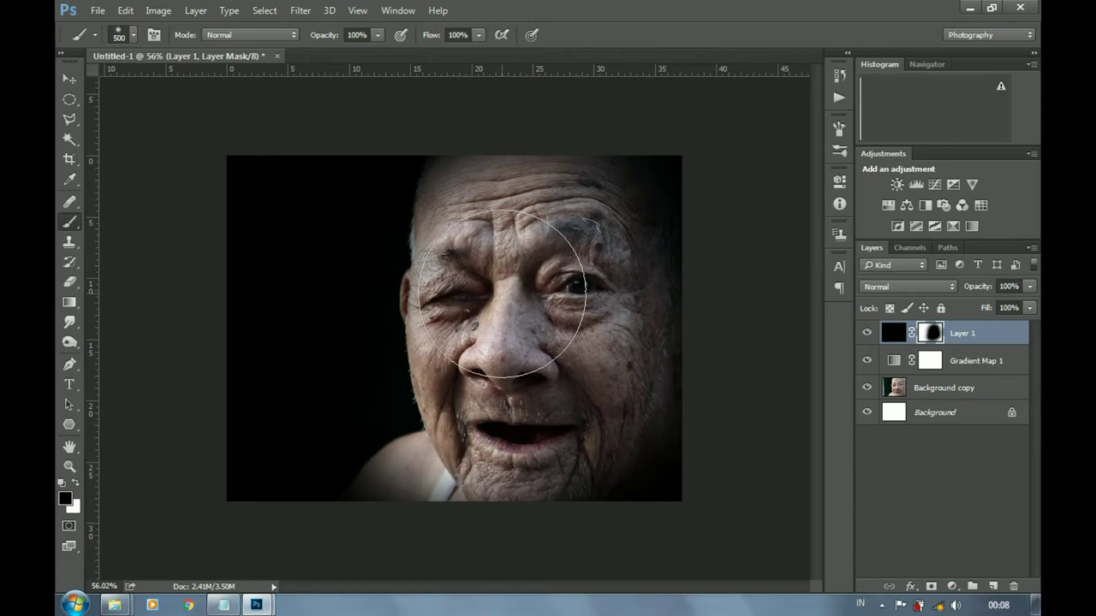
pyautogui.click(69, 78)
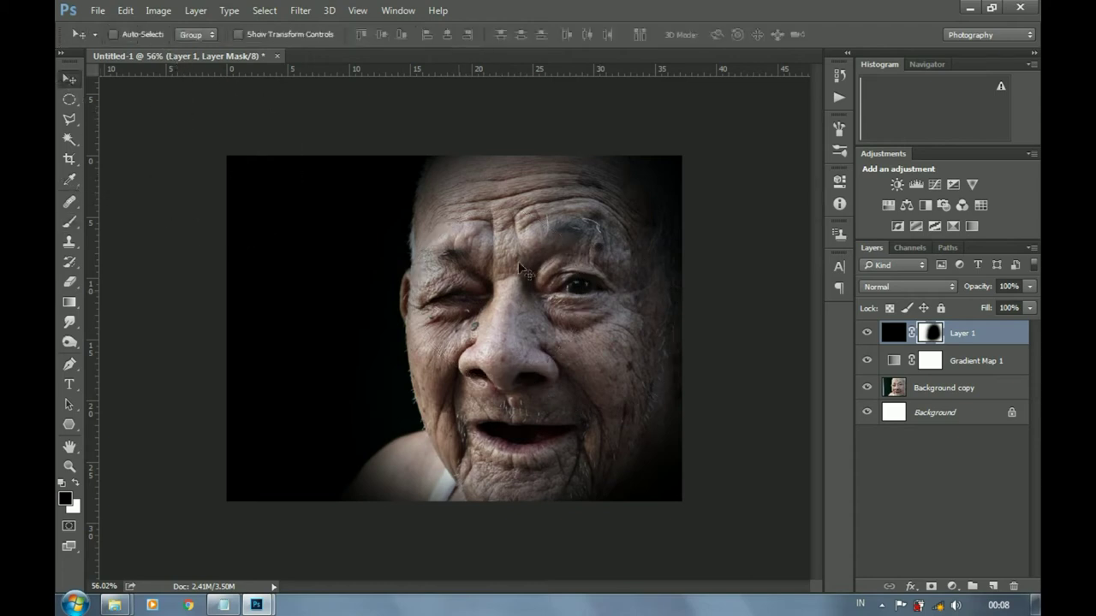
# Set the black layer to 88% opacity and add a Levels adjustment layer.
pyautogui.click(1030, 287)
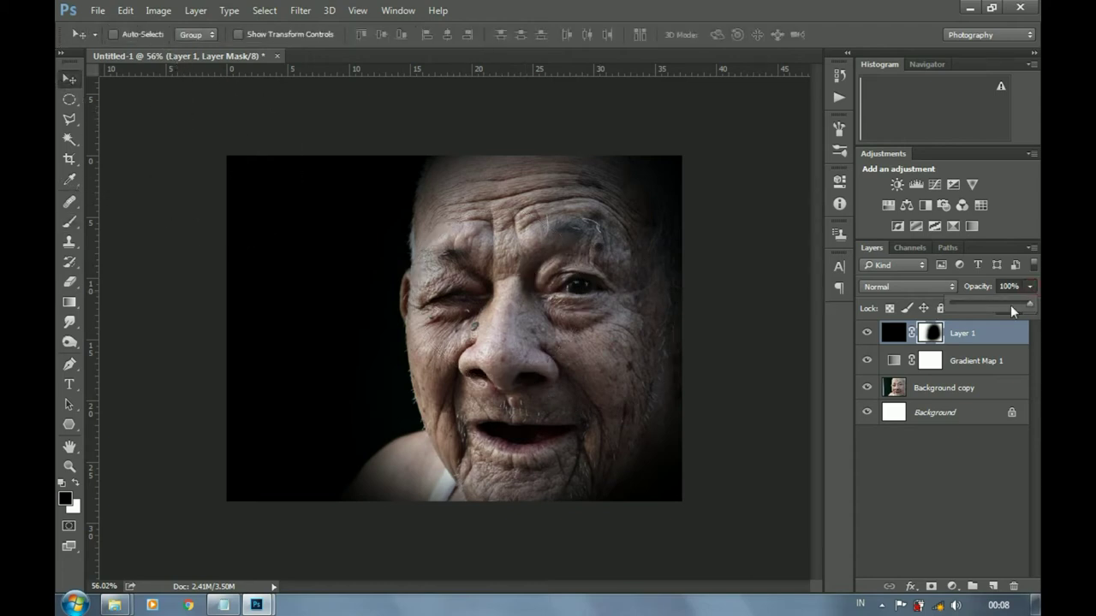
pyautogui.moveTo(1009, 304); pyautogui.dragTo(1021, 305)
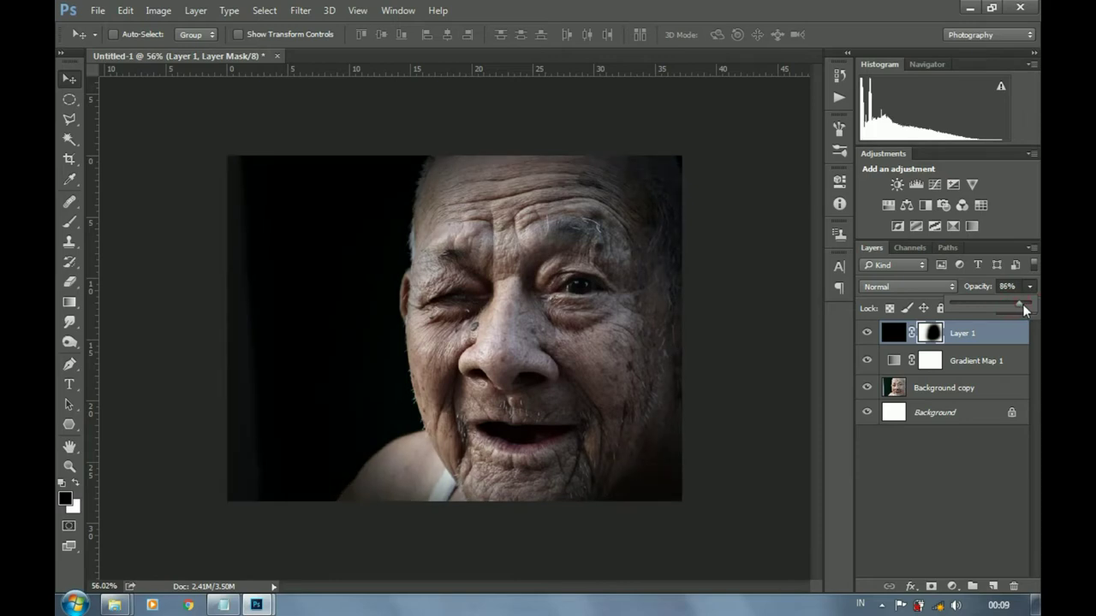
pyautogui.click(996, 333)
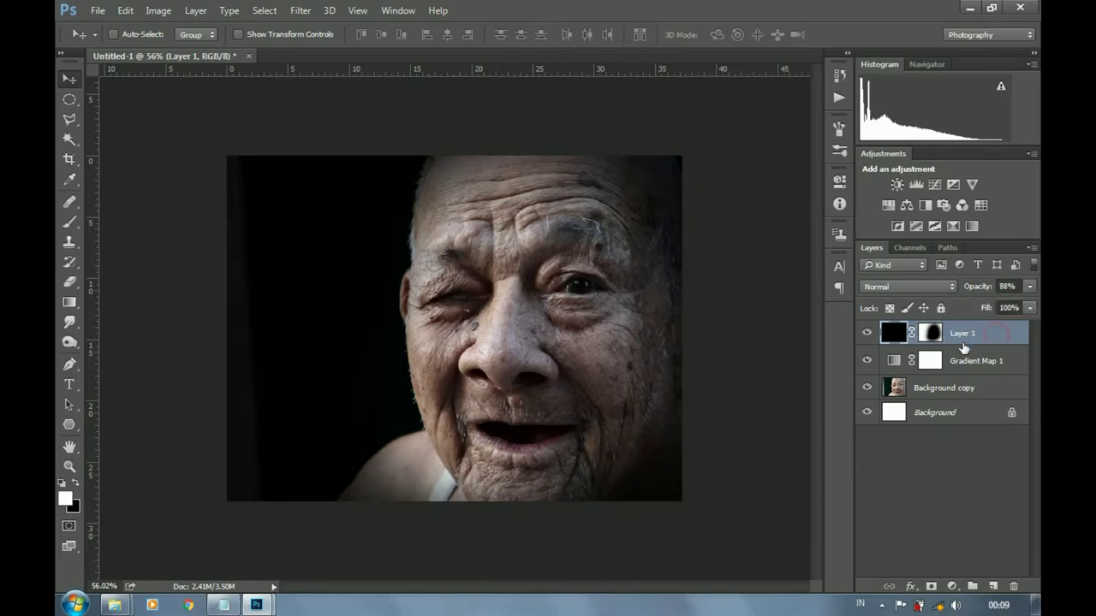
pyautogui.click(915, 184)
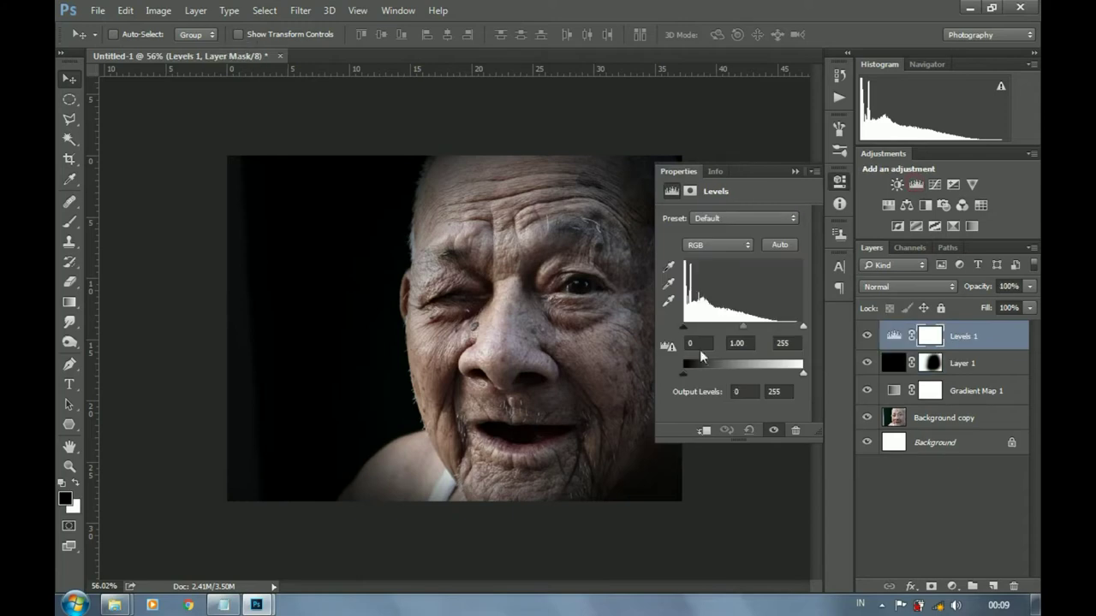
# Set the Levels inputs to 11, 0.96 and 240 for deeper shadows and brighter highlights.
pyautogui.moveTo(684, 327); pyautogui.dragTo(687, 328)
pyautogui.moveTo(803, 326); pyautogui.dragTo(745, 328)
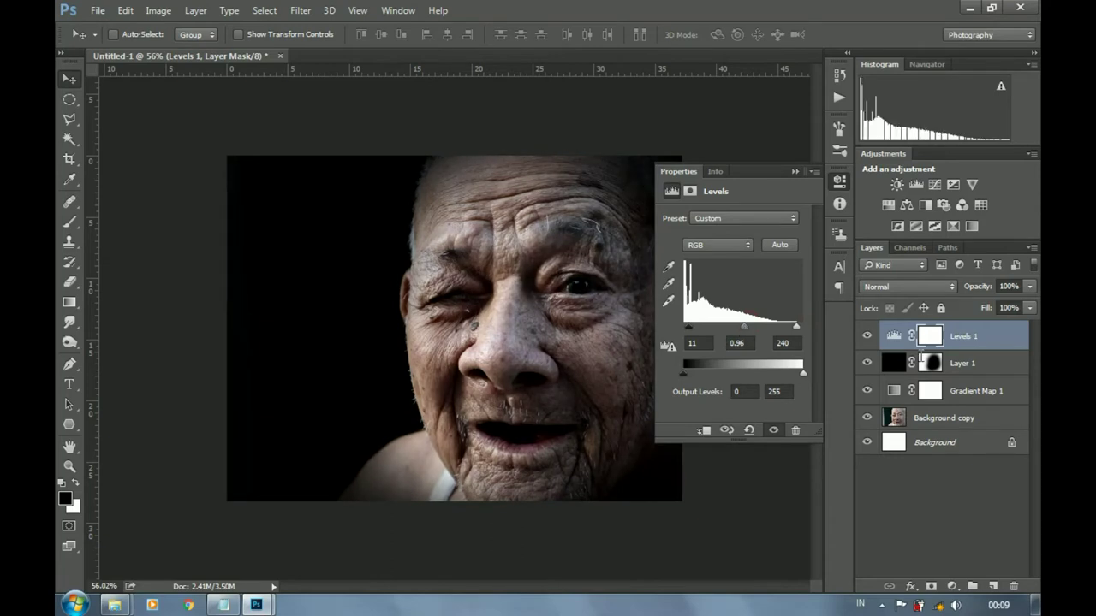
pyautogui.click(965, 363)
# Lower the black vignette layer to 80% opacity and add a second Gradient Map.
pyautogui.click(1031, 287)
pyautogui.moveTo(1020, 304); pyautogui.dragTo(1017, 304)
pyautogui.click(794, 172)
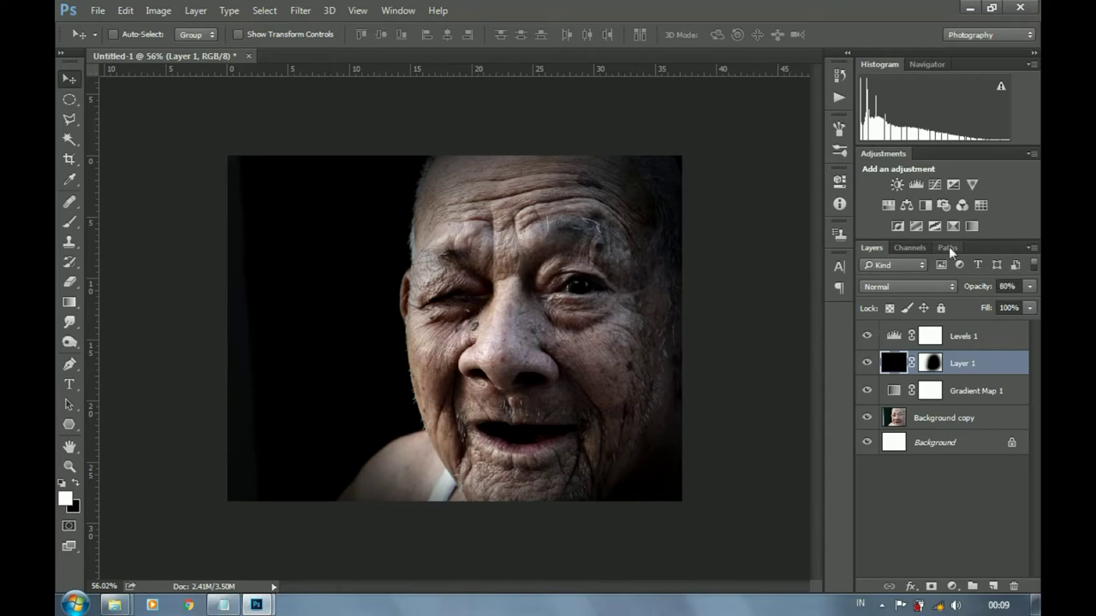
pyautogui.click(971, 227)
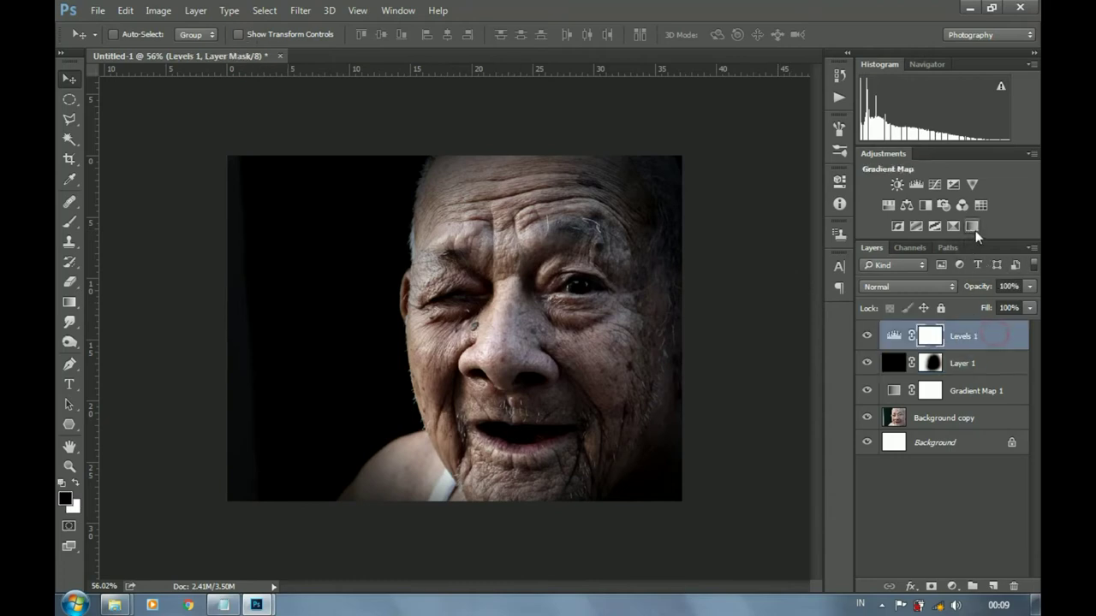
# Reverse the second Gradient Map and slightly lower its opacity.
pyautogui.click(667, 257)
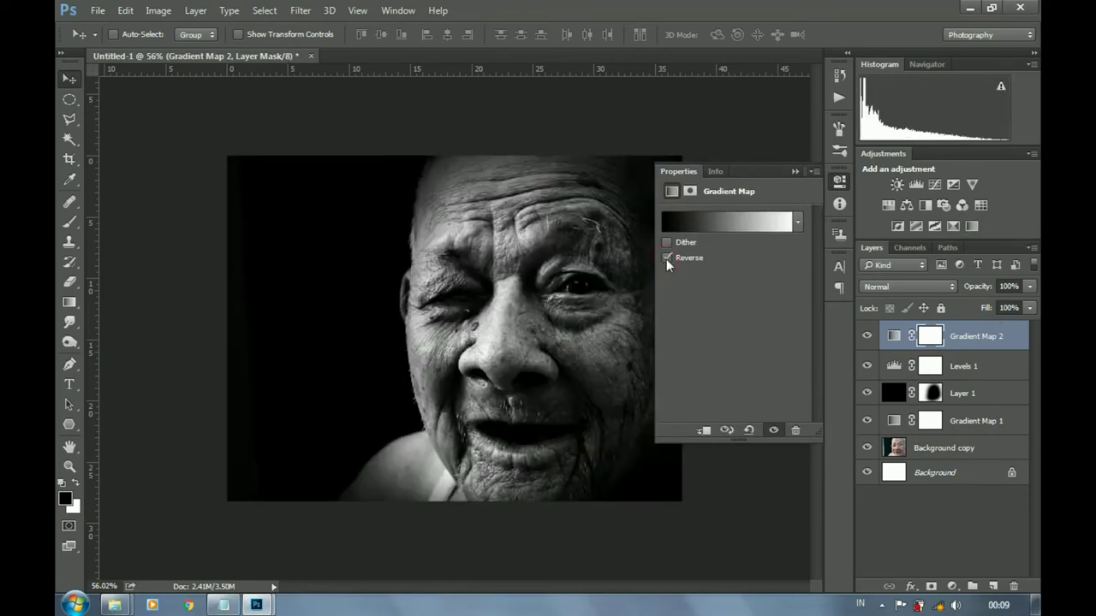
pyautogui.click(795, 172)
pyautogui.click(1029, 286)
pyautogui.moveTo(1031, 304)
pyautogui.mouseDown()
pyautogui.moveTo(1015, 302)
pyautogui.moveTo(1030, 303)
pyautogui.mouseUp()
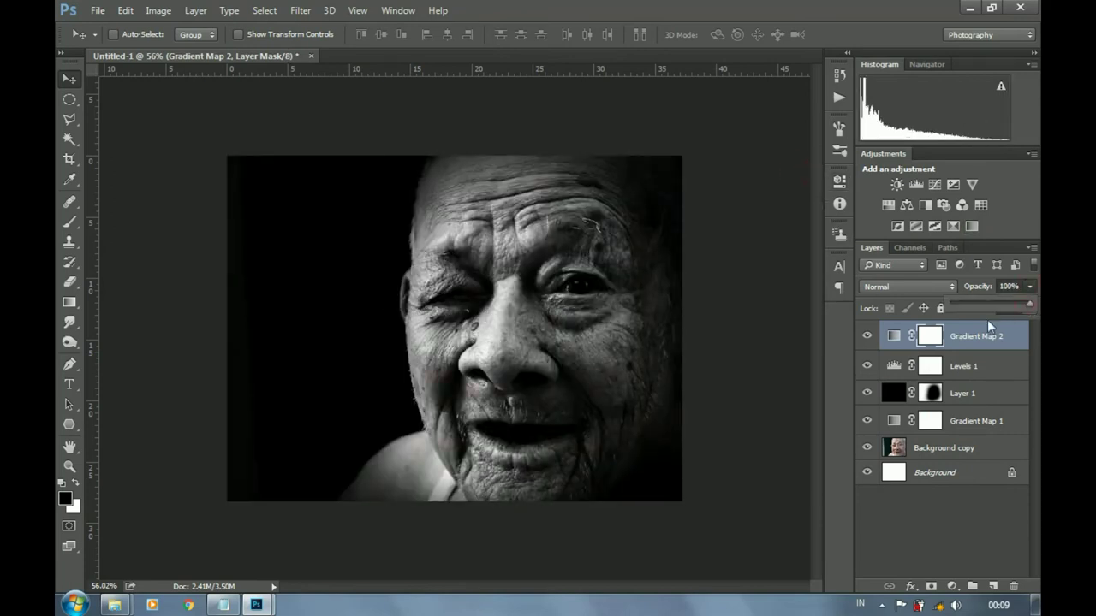
# Retune Levels 1 to 11, 1.11 and 224 to brighten the midtones.
pyautogui.doubleClick(894, 366)
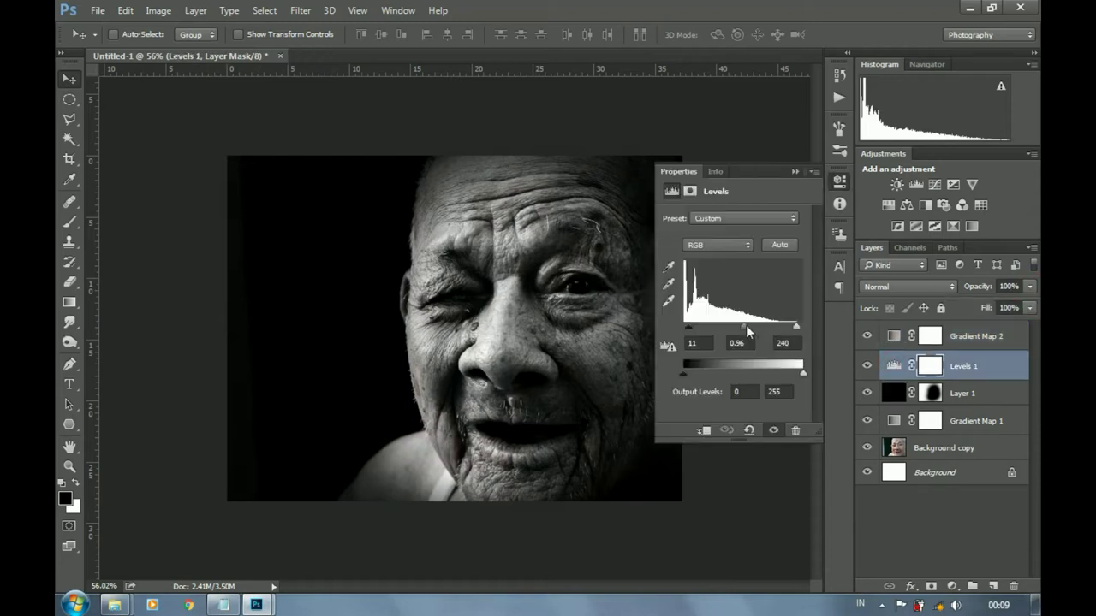
pyautogui.moveTo(744, 325)
pyautogui.mouseDown()
pyautogui.moveTo(734, 324)
pyautogui.moveTo(788, 327)
pyautogui.mouseUp()
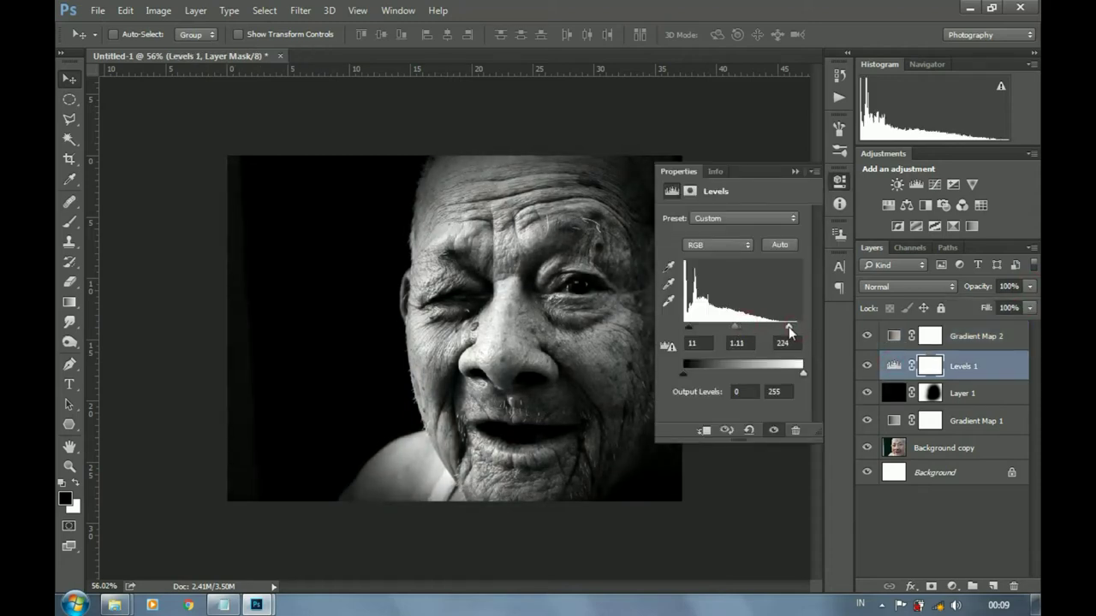
pyautogui.click(795, 171)
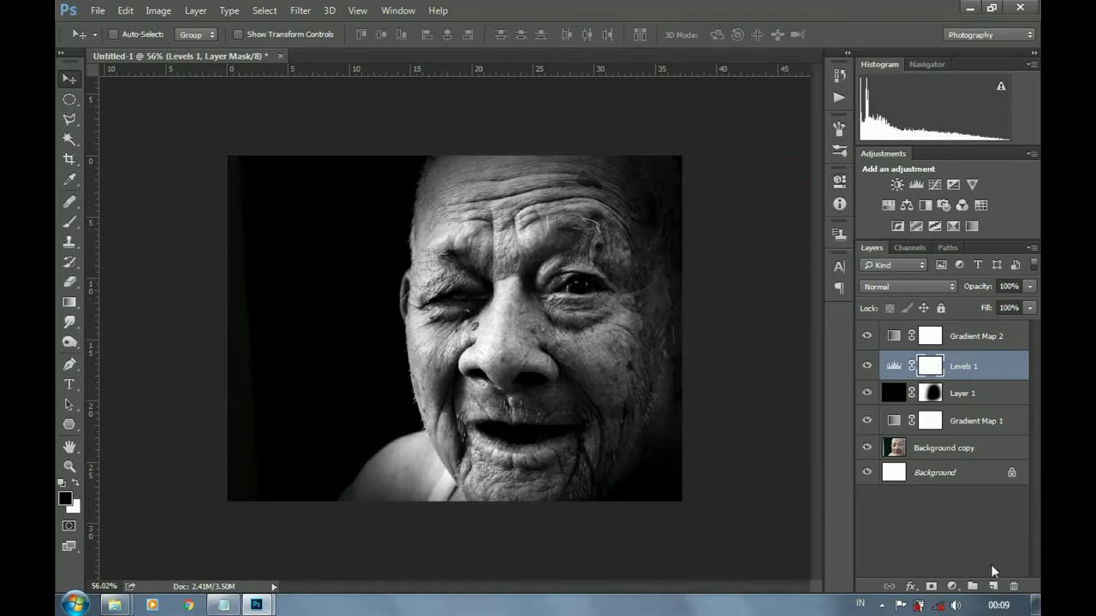
# Select the Gradient Map 2 layer at the top of the Layers stack.
pyautogui.click(994, 586)
pyautogui.moveTo(933, 363); pyautogui.dragTo(933, 330)
pyautogui.moveTo(1011, 498); pyautogui.dragTo(1013, 586)
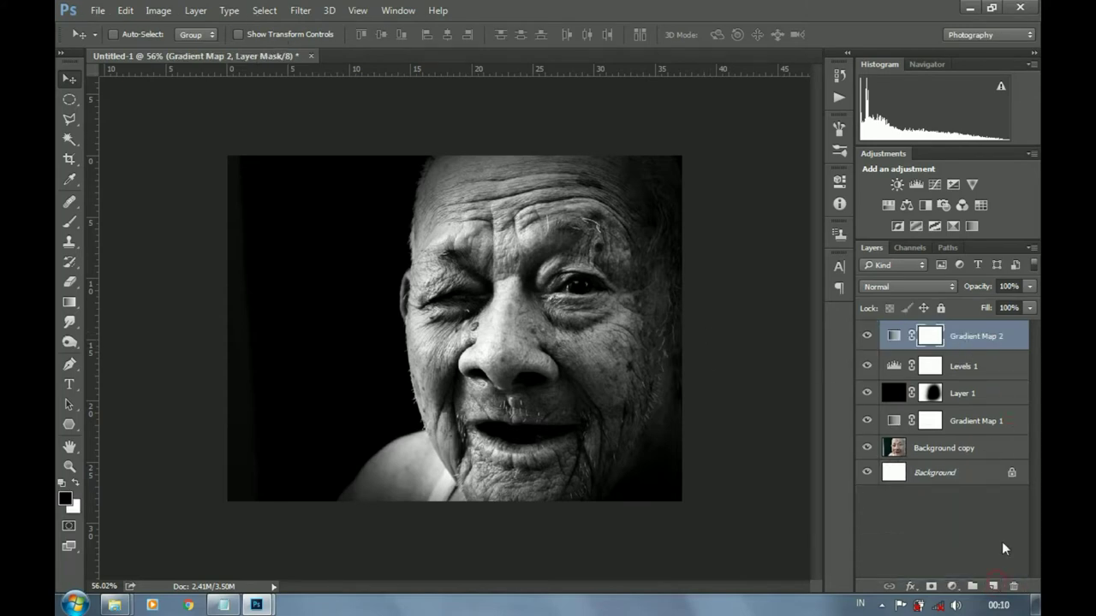
# Create a new Soft Light layer filled with 50% gray.
pyautogui.keyDown('alt'); pyautogui.click(995, 587); pyautogui.keyUp('alt')
pyautogui.click(518, 249)
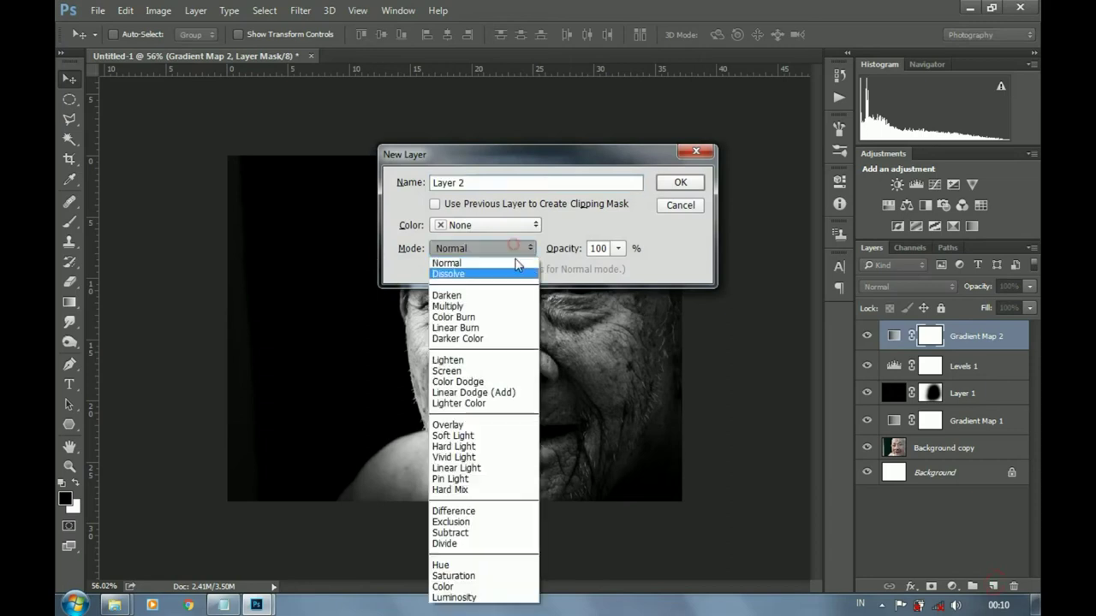
pyautogui.click(526, 433)
pyautogui.click(545, 270)
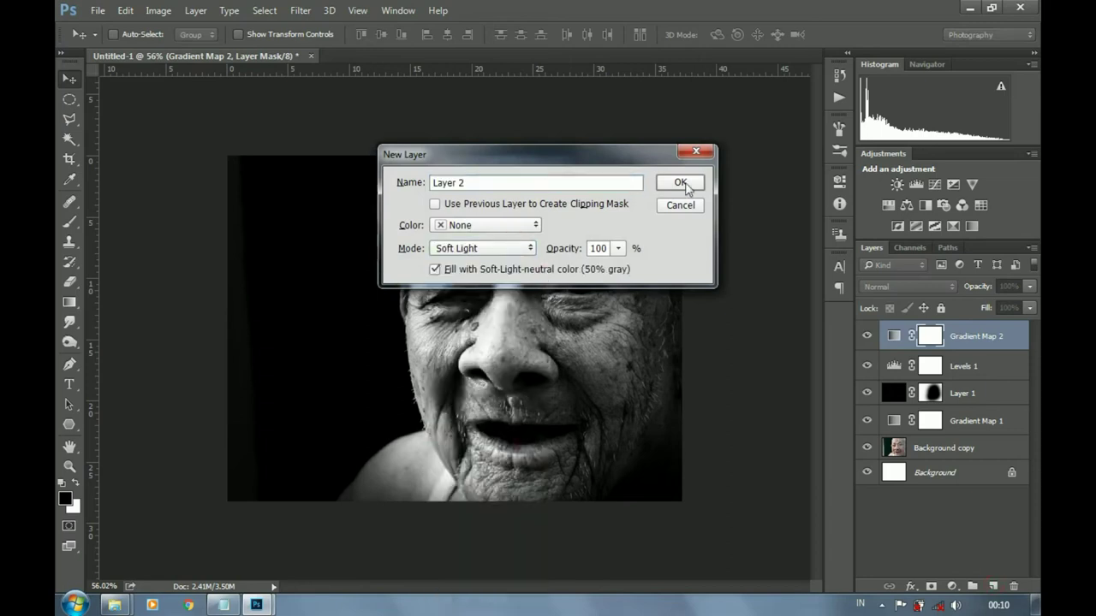
pyautogui.click(680, 183)
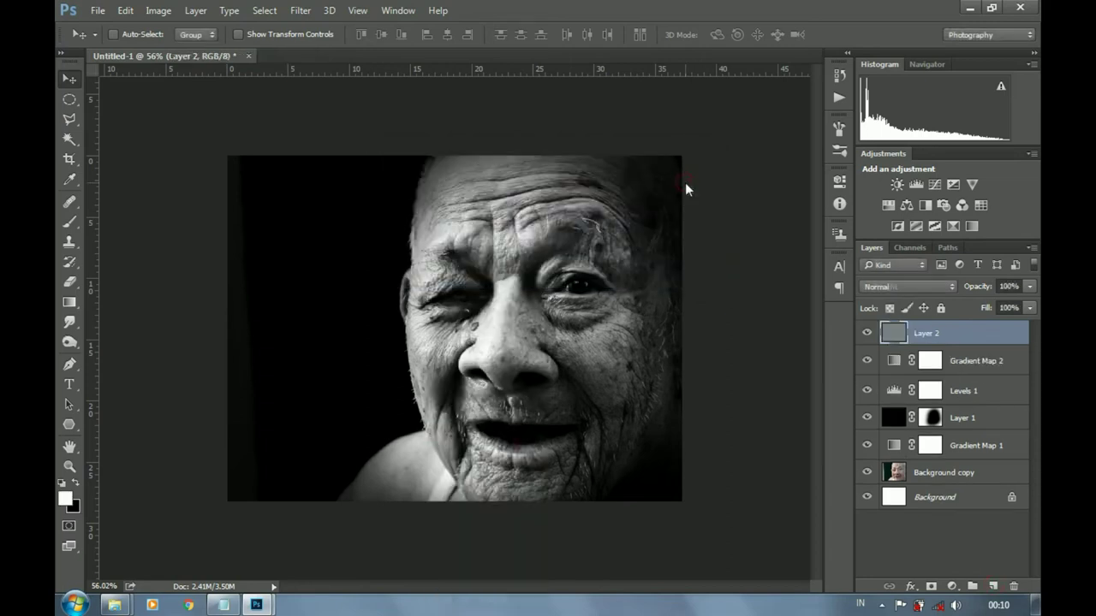
# Dodge the nose, forehead wrinkles and left cheek edge with a size-60 brush.
pyautogui.click(69, 342)
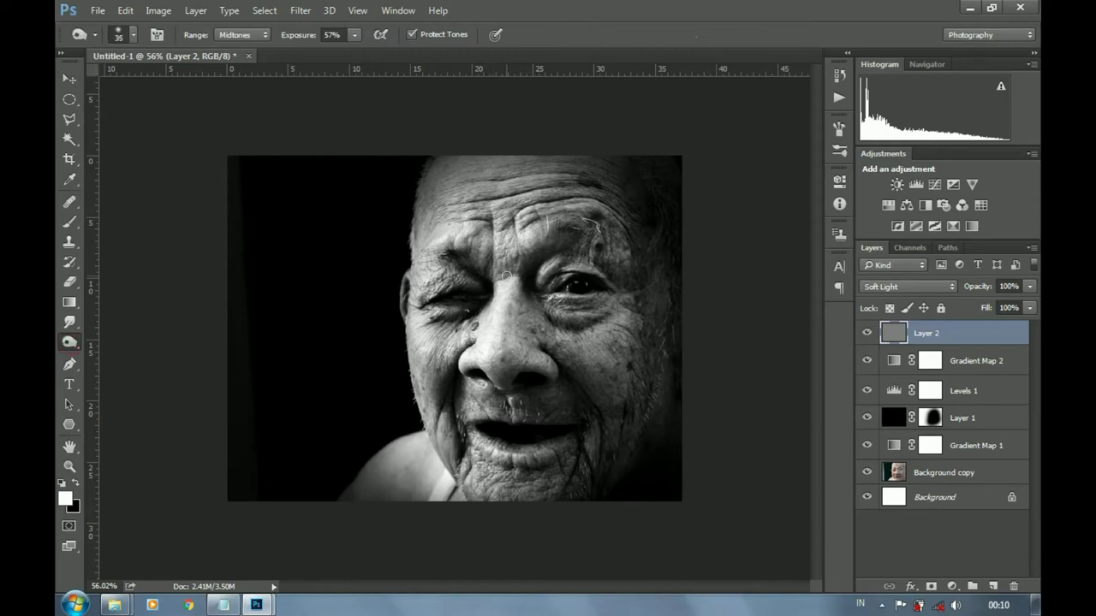
pyautogui.press(']')
pyautogui.moveTo(503, 294)
pyautogui.mouseDown()
pyautogui.moveTo(483, 343)
pyautogui.moveTo(566, 223)
pyautogui.mouseUp()
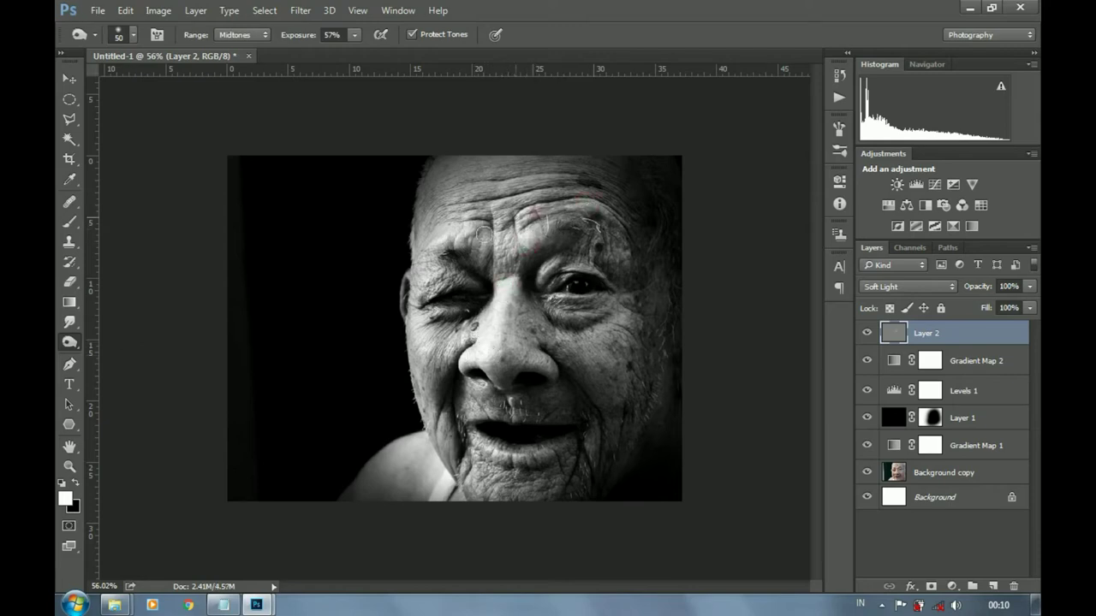
pyautogui.moveTo(465, 242)
pyautogui.mouseDown()
pyautogui.moveTo(547, 194)
pyautogui.moveTo(505, 184)
pyautogui.mouseUp()
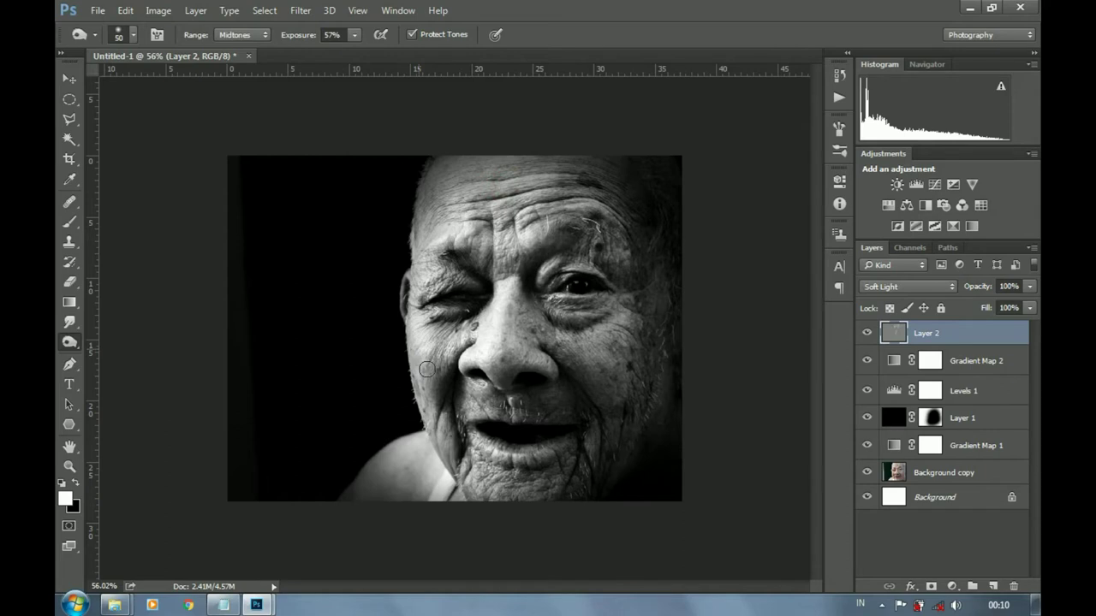
pyautogui.moveTo(453, 343)
pyautogui.mouseDown()
pyautogui.moveTo(444, 429)
pyautogui.moveTo(462, 473)
pyautogui.moveTo(545, 485)
pyautogui.mouseUp()
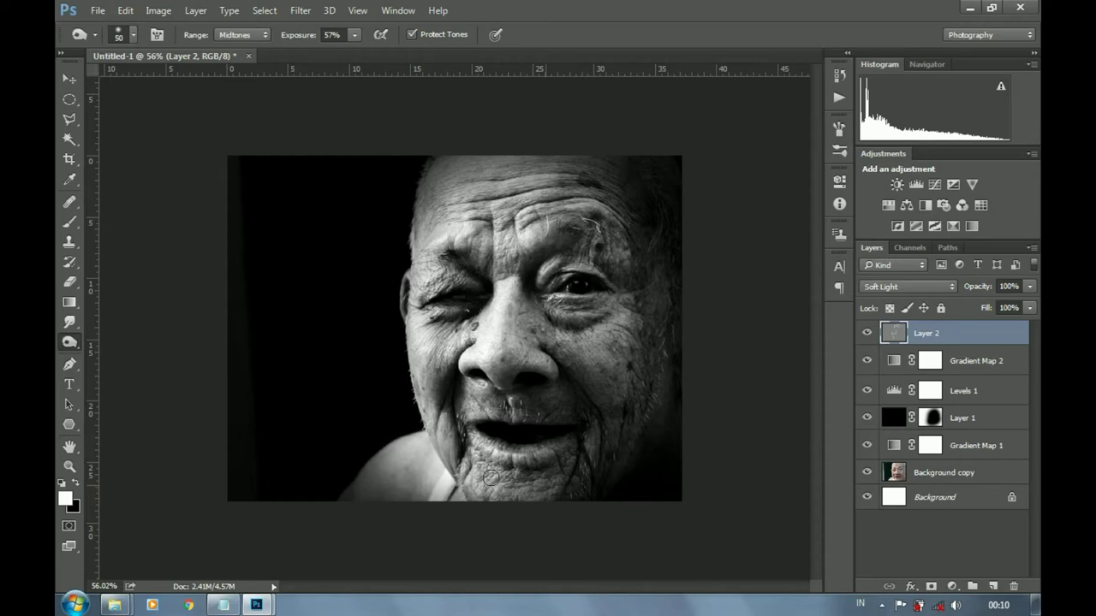
pyautogui.keyDown('alt'); pyautogui.scroll(5, 522, 480); pyautogui.keyUp('alt')
# Dodge the lower lip at size 20, then the crease above and skin under the right eye at 40.
pyautogui.press('[')
pyautogui.press('[')
pyautogui.press('[')
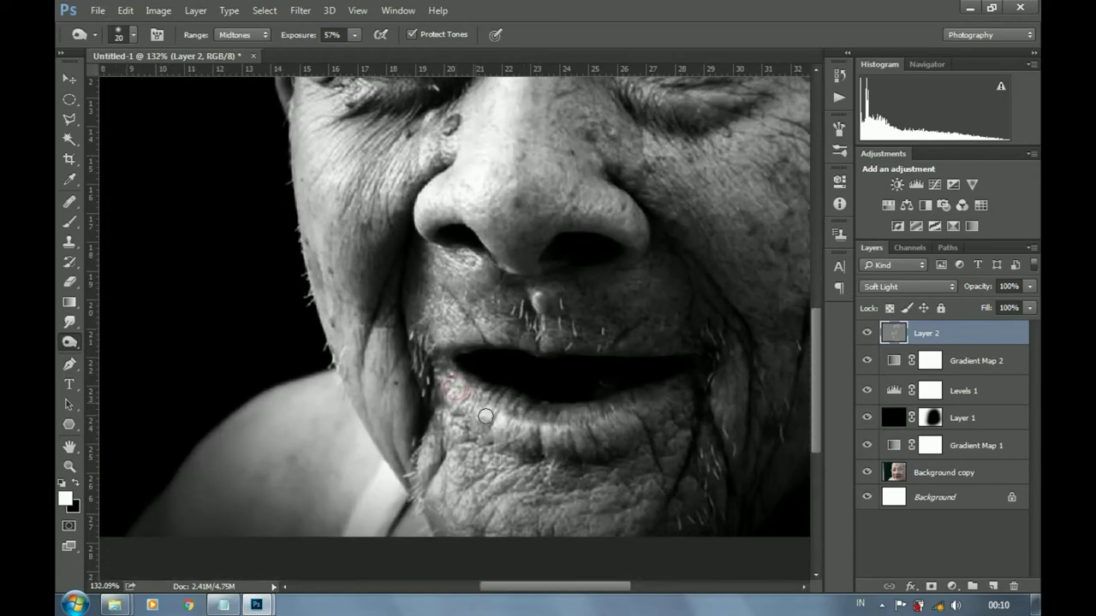
pyautogui.moveTo(485, 416); pyautogui.dragTo(561, 428)
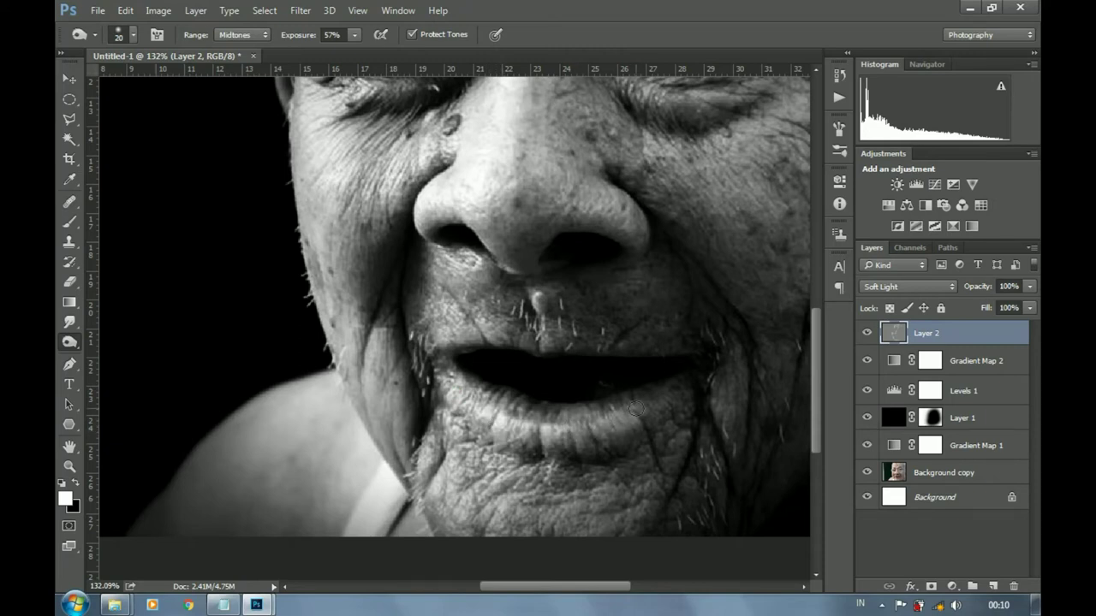
pyautogui.press(']')
pyautogui.press(']')
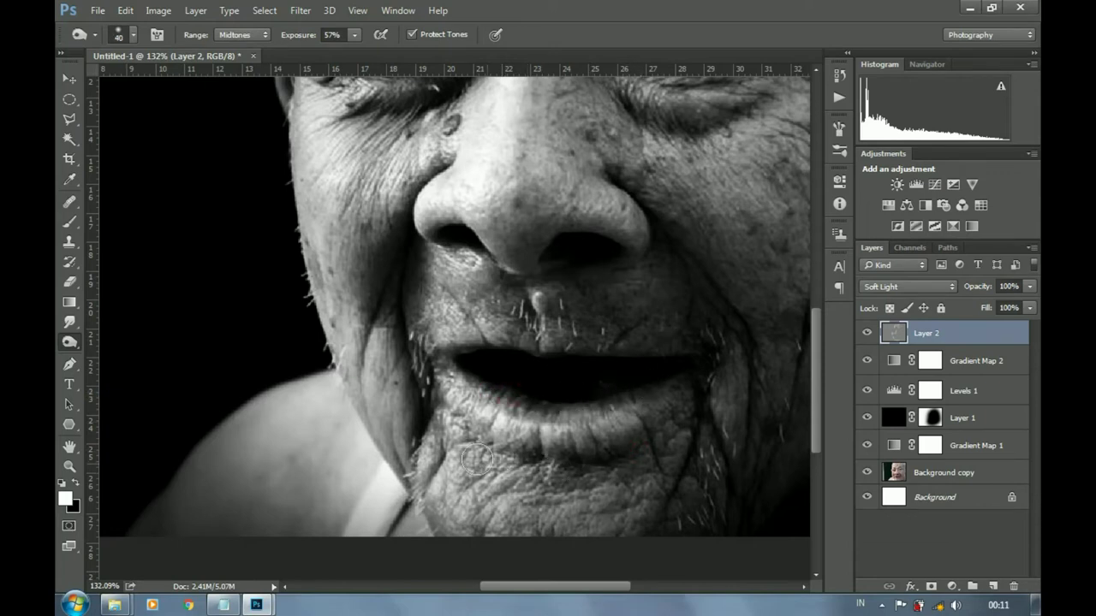
pyautogui.scroll(3, 411, 317)
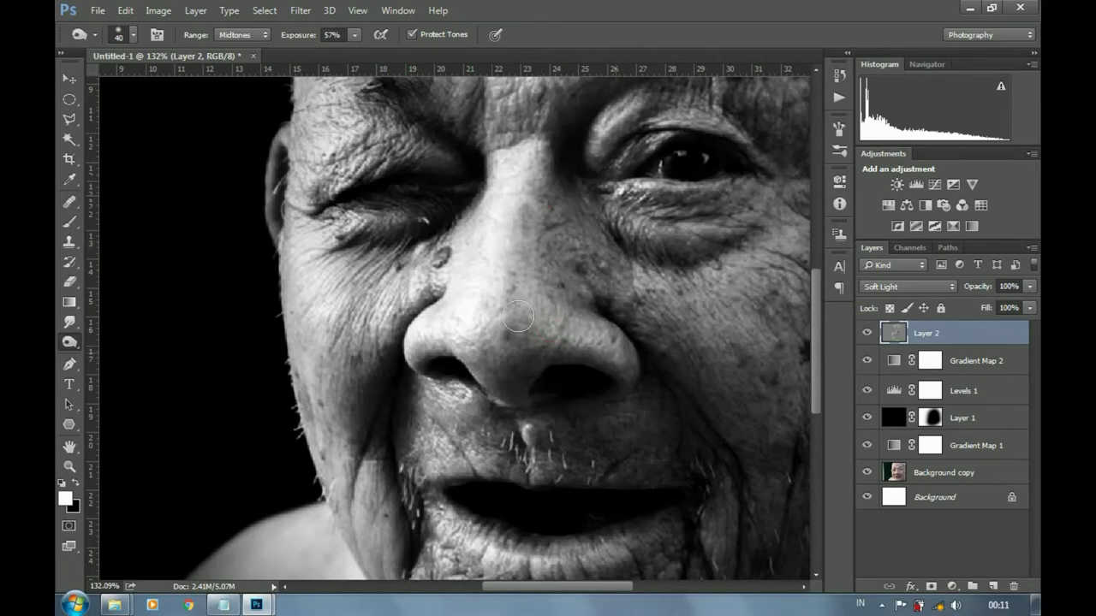
pyautogui.scroll(5, 597, 341)
pyautogui.hscroll(2, 598, 341)
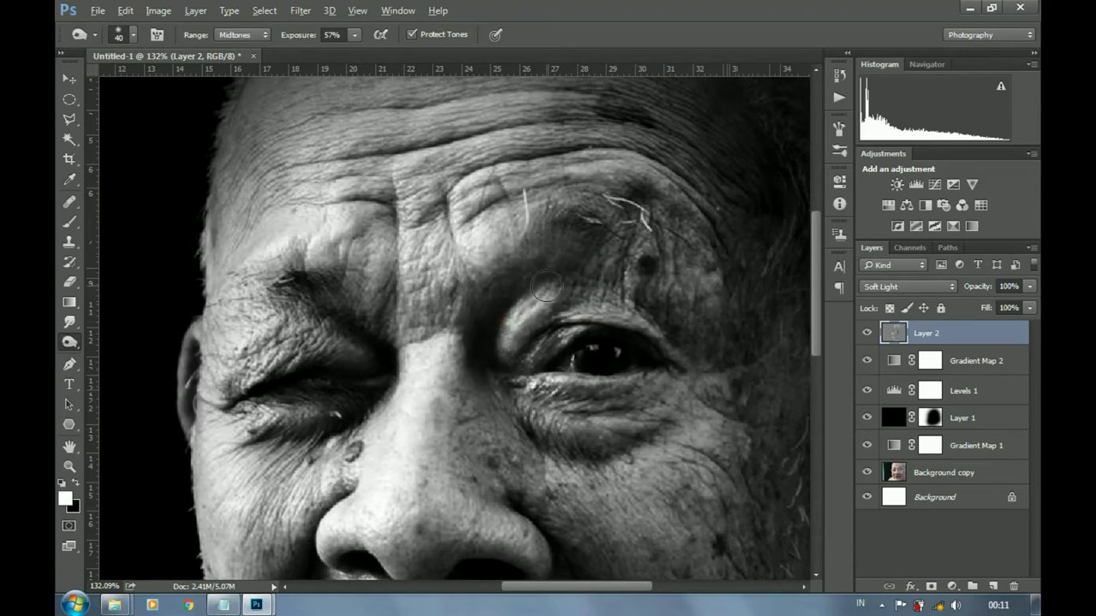
pyautogui.moveTo(543, 287); pyautogui.dragTo(668, 328)
pyautogui.moveTo(627, 419)
pyautogui.mouseDown()
pyautogui.moveTo(721, 335)
pyautogui.moveTo(671, 272)
pyautogui.moveTo(649, 171)
pyautogui.moveTo(705, 236)
pyautogui.mouseUp()
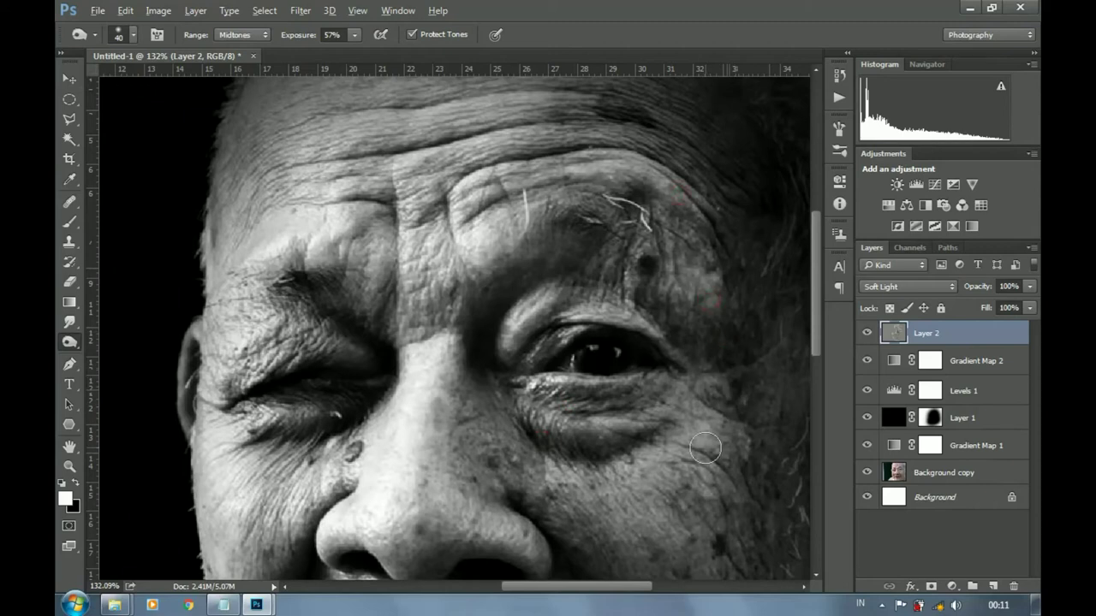
# Brighten the right cheek and jaw, then the hair-edge strands with a size-15 brush.
pyautogui.moveTo(712, 502); pyautogui.dragTo(656, 370)
pyautogui.moveTo(645, 448)
pyautogui.mouseDown()
pyautogui.moveTo(724, 465)
pyautogui.moveTo(731, 392)
pyautogui.moveTo(737, 450)
pyautogui.moveTo(704, 463)
pyautogui.moveTo(719, 482)
pyautogui.mouseUp()
pyautogui.press('[')
pyautogui.press('[')
pyautogui.press('[')
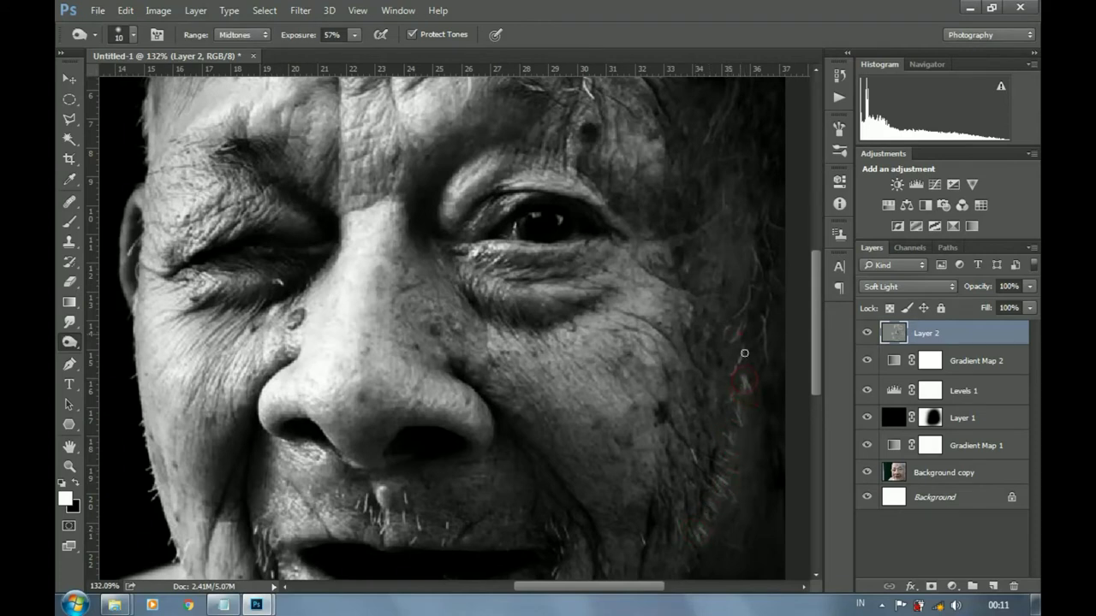
pyautogui.moveTo(739, 363); pyautogui.dragTo(766, 340)
pyautogui.scroll(3, 699, 255)
pyautogui.scroll(2, 699, 255)
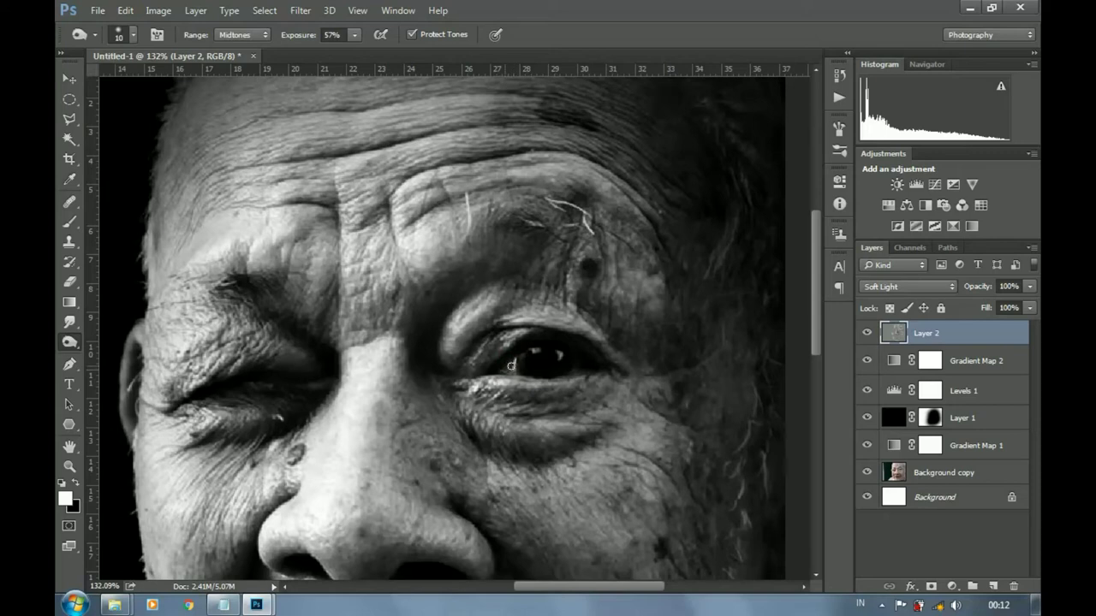
# Dodge the right eye's pupil, the left eyebrow and the left lower eyelid.
pyautogui.moveTo(528, 368)
pyautogui.mouseDown()
pyautogui.moveTo(523, 360)
pyautogui.moveTo(559, 382)
pyautogui.mouseUp()
pyautogui.press(']')
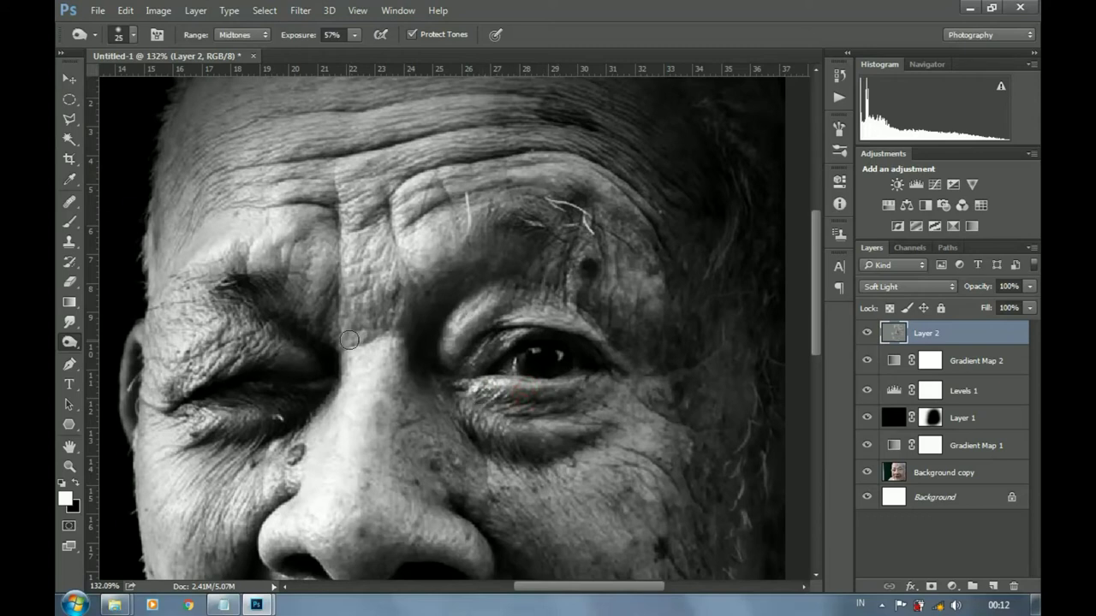
pyautogui.moveTo(351, 340); pyautogui.dragTo(452, 360)
pyautogui.moveTo(401, 318); pyautogui.dragTo(428, 337)
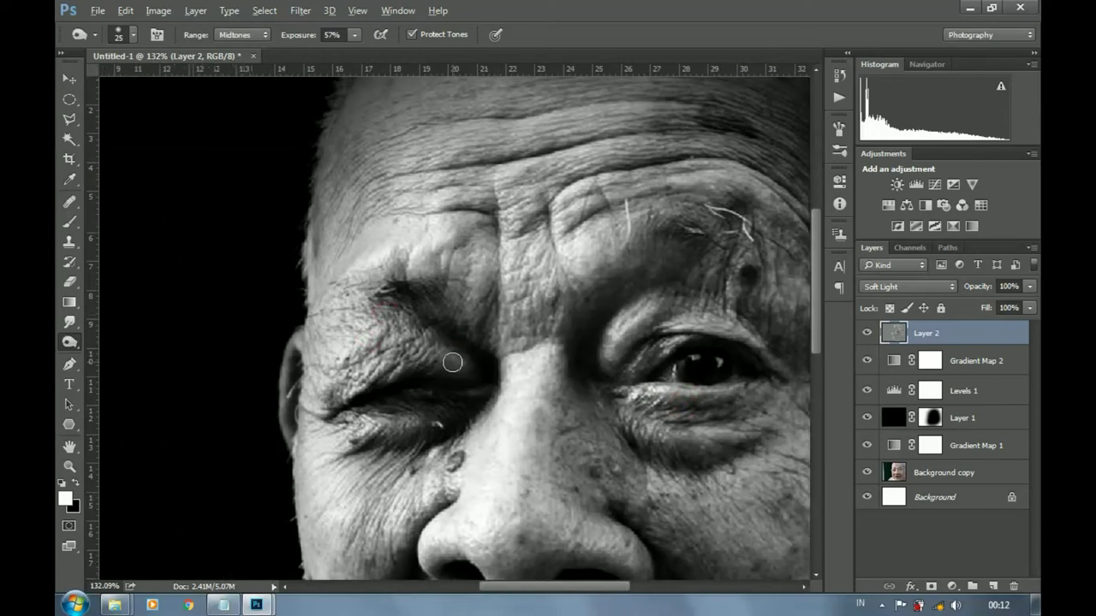
pyautogui.moveTo(385, 417)
pyautogui.mouseDown()
pyautogui.moveTo(445, 412)
pyautogui.moveTo(403, 423)
pyautogui.mouseUp()
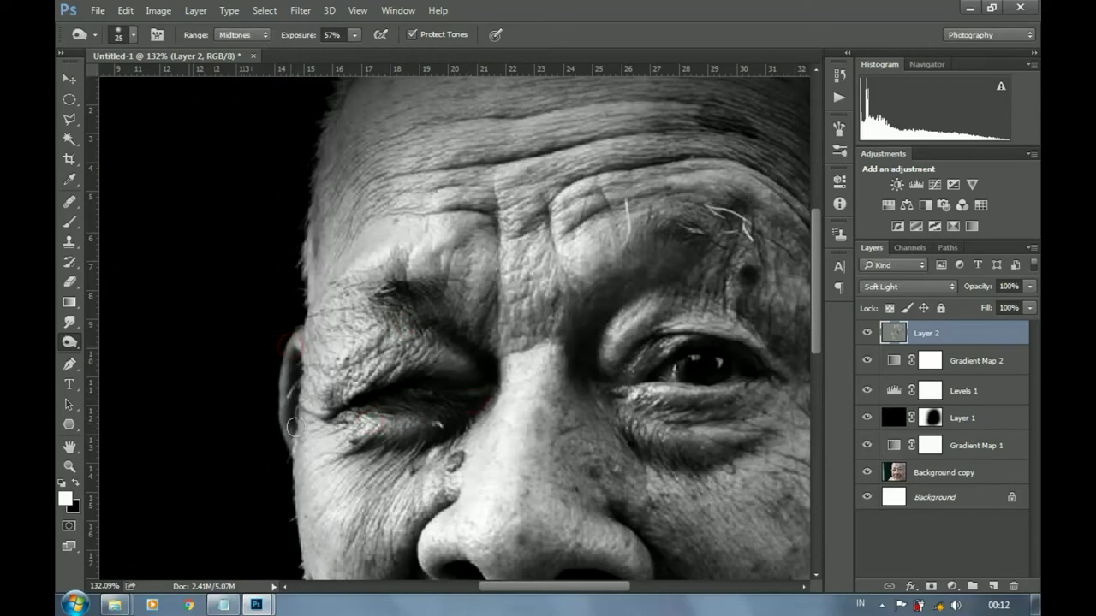
# Toggle the dodge layer on and off to compare before and after.
pyautogui.scroll(-3, 485, 275)
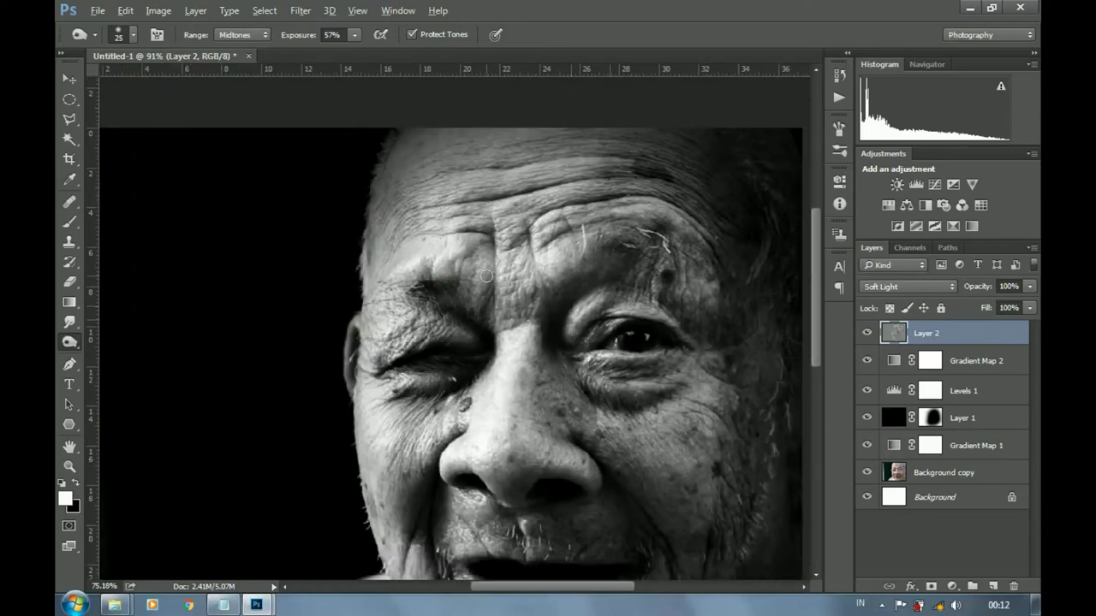
pyautogui.scroll(-4, 486, 276)
pyautogui.scroll(2, 568, 372)
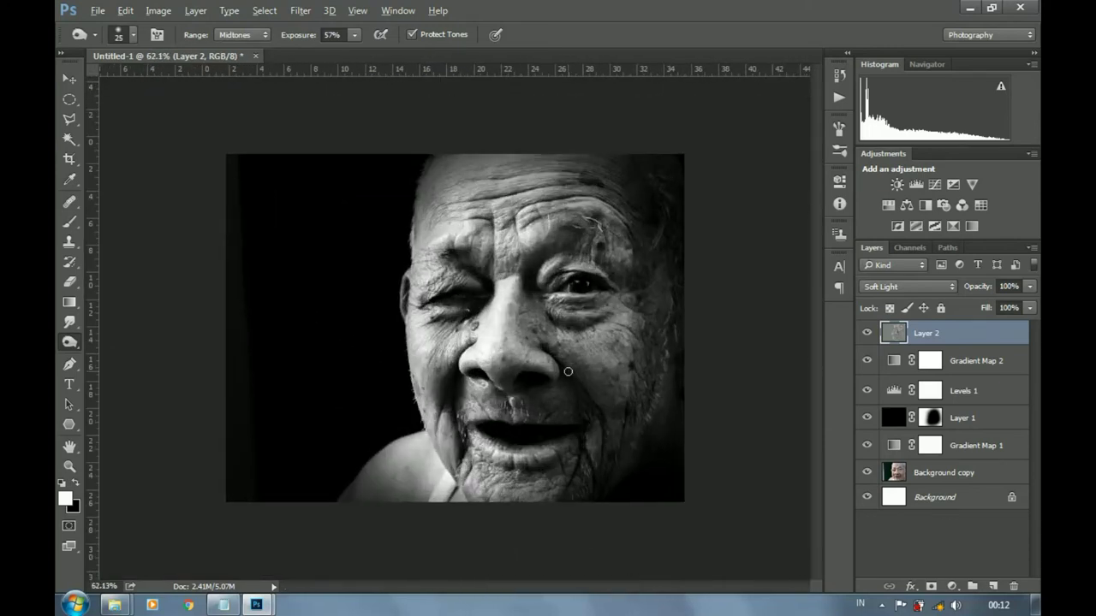
pyautogui.click(867, 334)
pyautogui.click(867, 333)
pyautogui.click(867, 334)
pyautogui.click(867, 333)
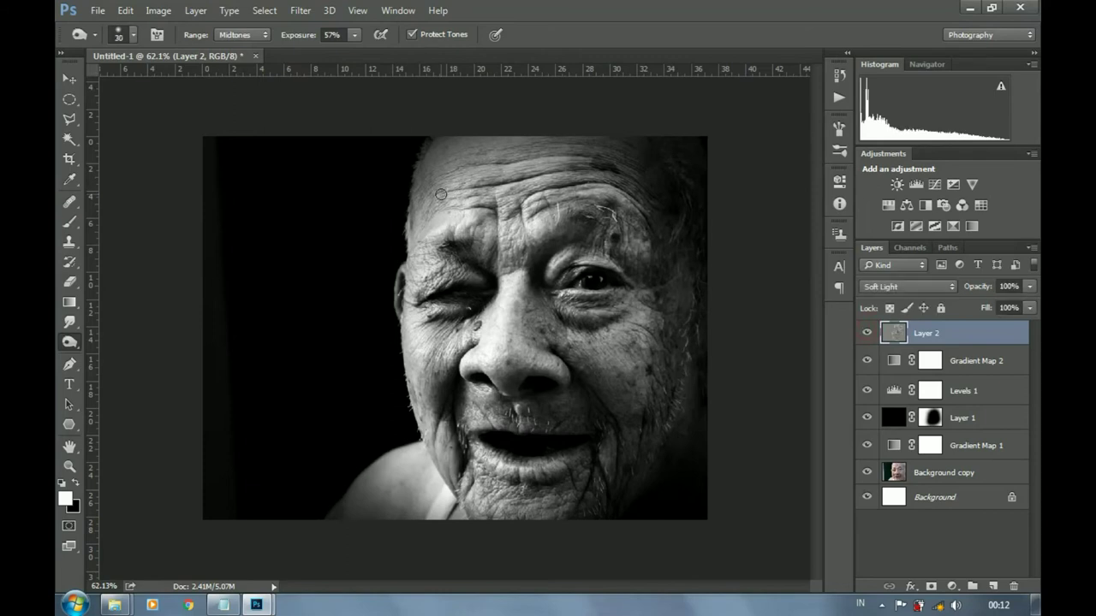
# Dodge the forehead wrinkles up to the hairline, the right temple and the shoulder.
pyautogui.moveTo(444, 201)
pyautogui.mouseDown()
pyautogui.moveTo(439, 163)
pyautogui.moveTo(491, 142)
pyautogui.moveTo(429, 206)
pyautogui.moveTo(470, 205)
pyautogui.moveTo(607, 149)
pyautogui.moveTo(501, 152)
pyautogui.moveTo(564, 150)
pyautogui.mouseUp()
pyautogui.moveTo(490, 151)
pyautogui.mouseDown()
pyautogui.moveTo(624, 168)
pyautogui.moveTo(579, 145)
pyautogui.moveTo(533, 145)
pyautogui.mouseUp()
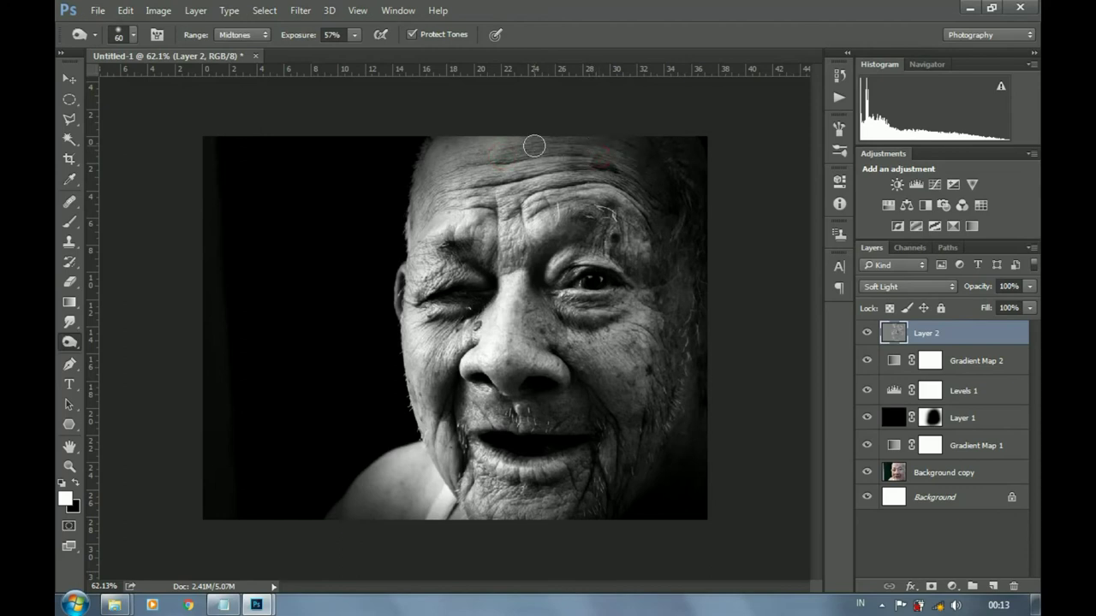
pyautogui.moveTo(604, 229)
pyautogui.mouseDown()
pyautogui.moveTo(632, 251)
pyautogui.moveTo(630, 220)
pyautogui.moveTo(613, 269)
pyautogui.moveTo(670, 234)
pyautogui.mouseUp()
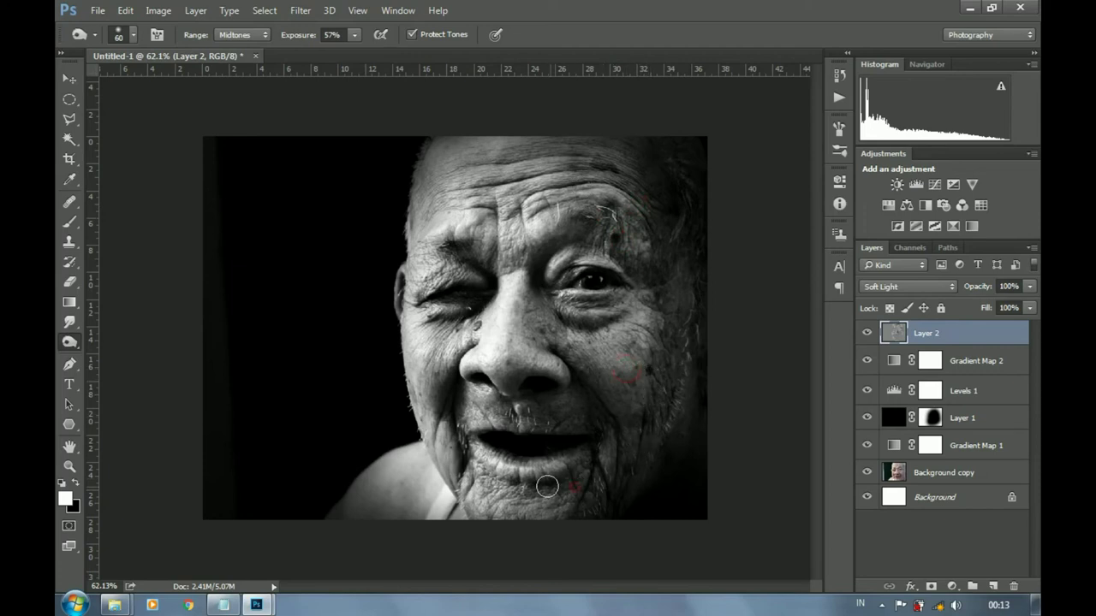
pyautogui.moveTo(360, 519)
pyautogui.mouseDown()
pyautogui.moveTo(488, 498)
pyautogui.moveTo(410, 485)
pyautogui.moveTo(401, 468)
pyautogui.moveTo(347, 503)
pyautogui.mouseUp()
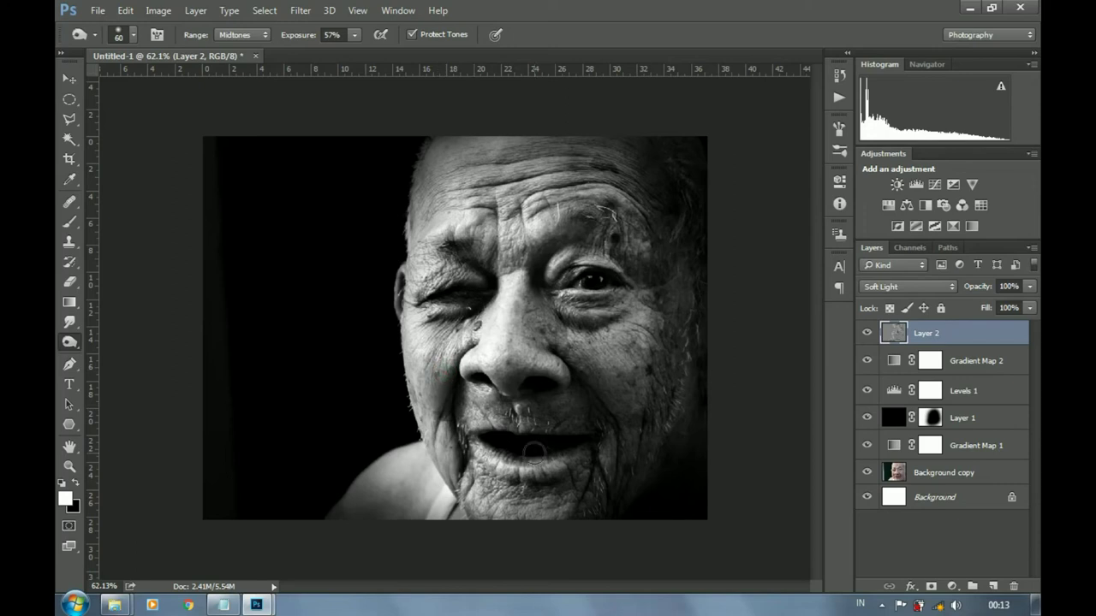
# Compare with the original photo, then stamp all visible layers into merged Layer 3.
pyautogui.keyDown('alt'); pyautogui.click(866, 476); pyautogui.keyUp('alt')
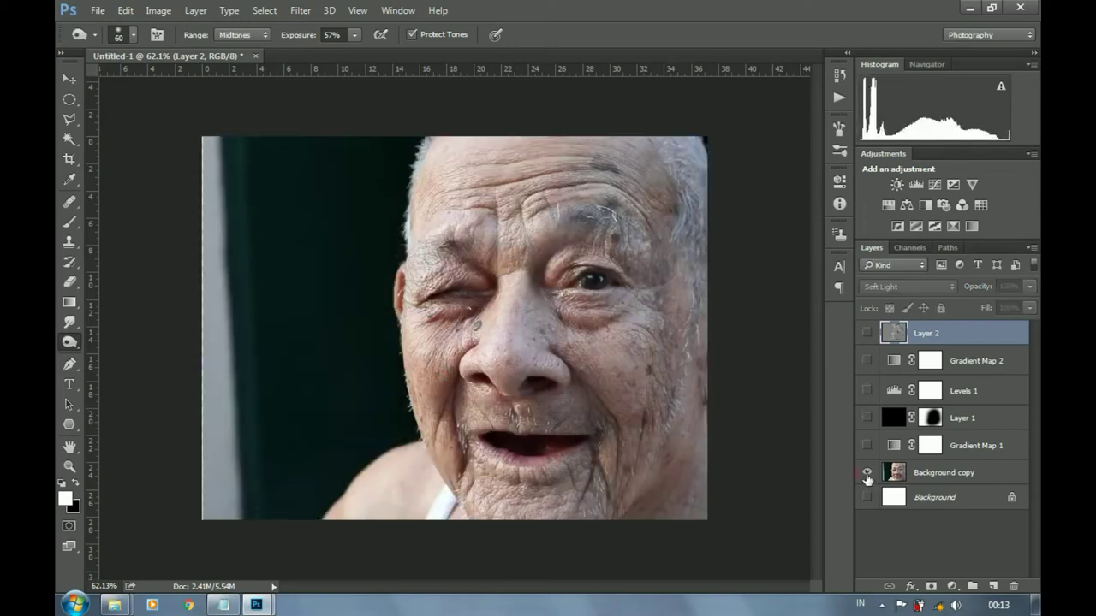
pyautogui.keyDown('alt'); pyautogui.click(866, 476); pyautogui.keyUp('alt')
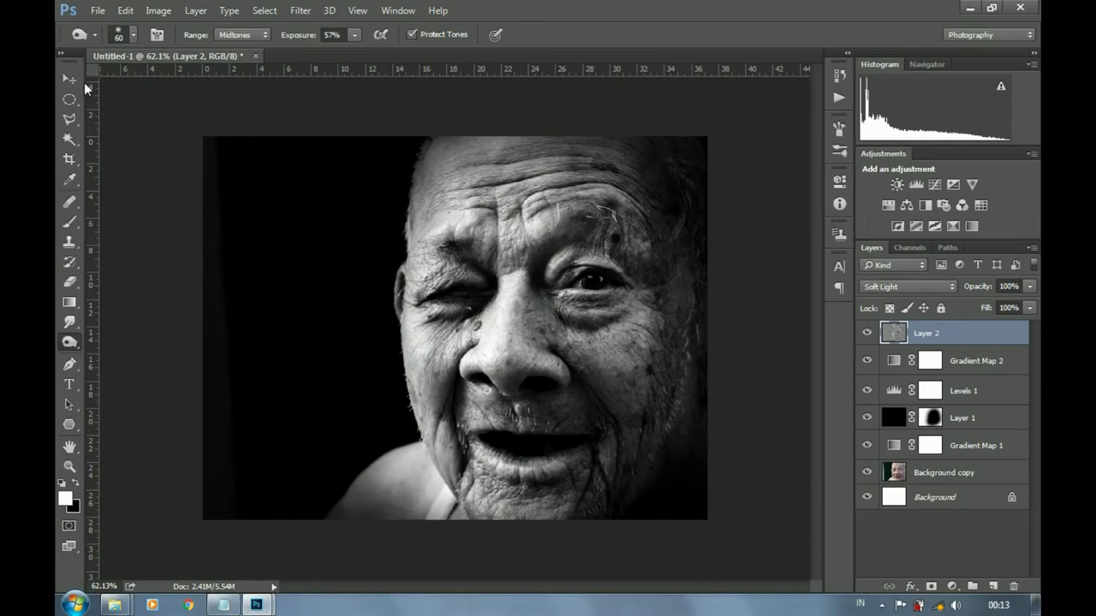
pyautogui.click(69, 79)
pyautogui.hotkey('ctrl', 'alt', 'shift', 'e')
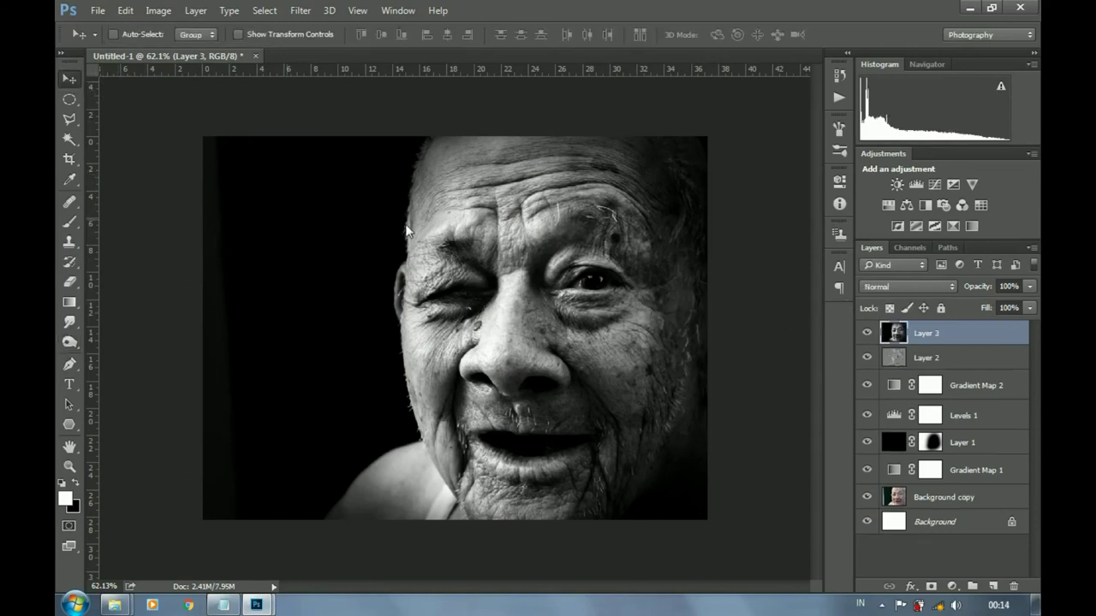
# Apply a Camera Raw Filter with Clarity +18 to the merged Layer 3.
pyautogui.hotkey('ctrl', 'shift', 'a')
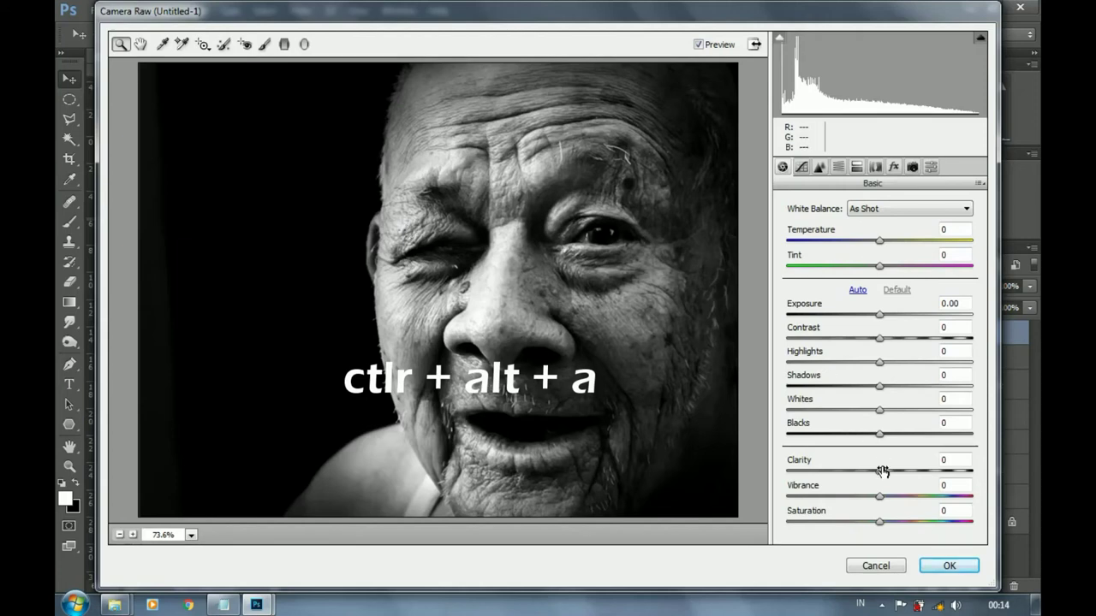
pyautogui.moveTo(882, 471); pyautogui.dragTo(898, 476)
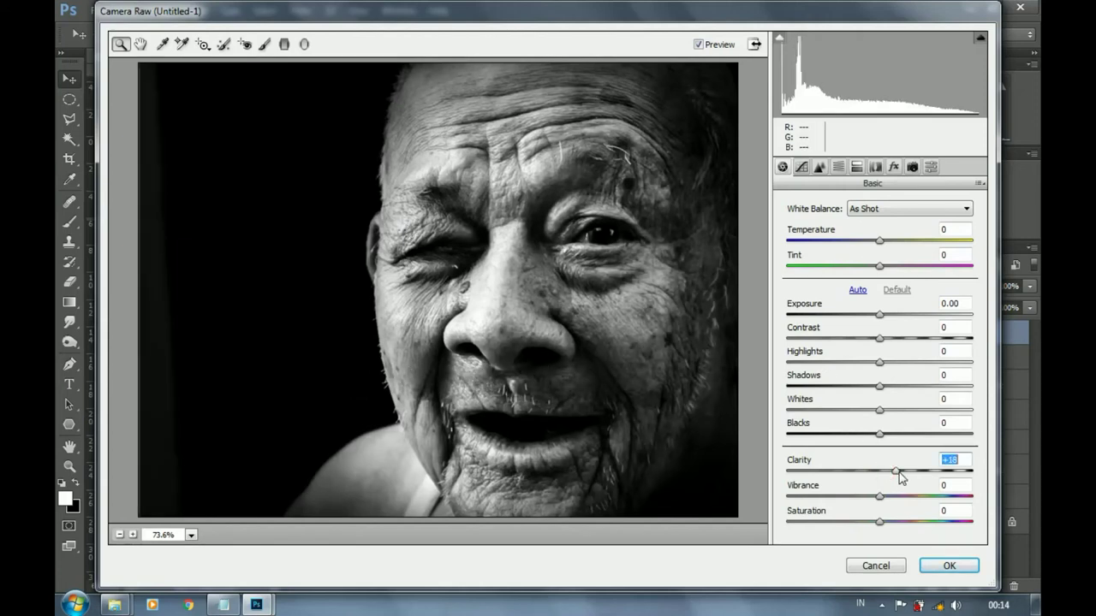
pyautogui.click(949, 566)
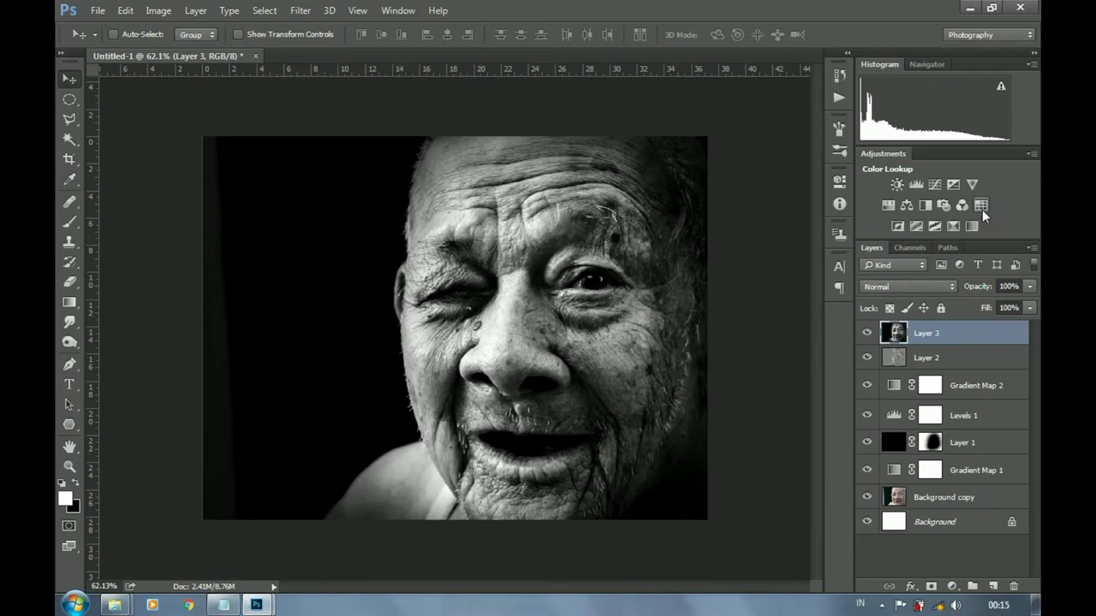
# Add a Color Lookup adjustment using the Smokey device link.
pyautogui.click(981, 209)
pyautogui.click(783, 253)
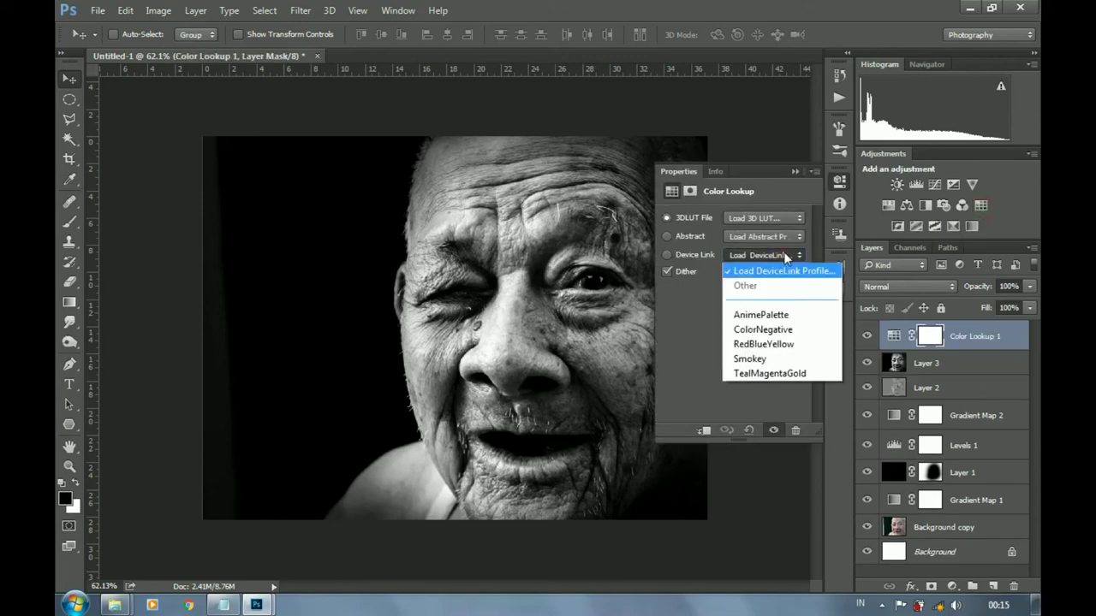
pyautogui.press('Down')
pyautogui.press('Down')
pyautogui.press('Return')
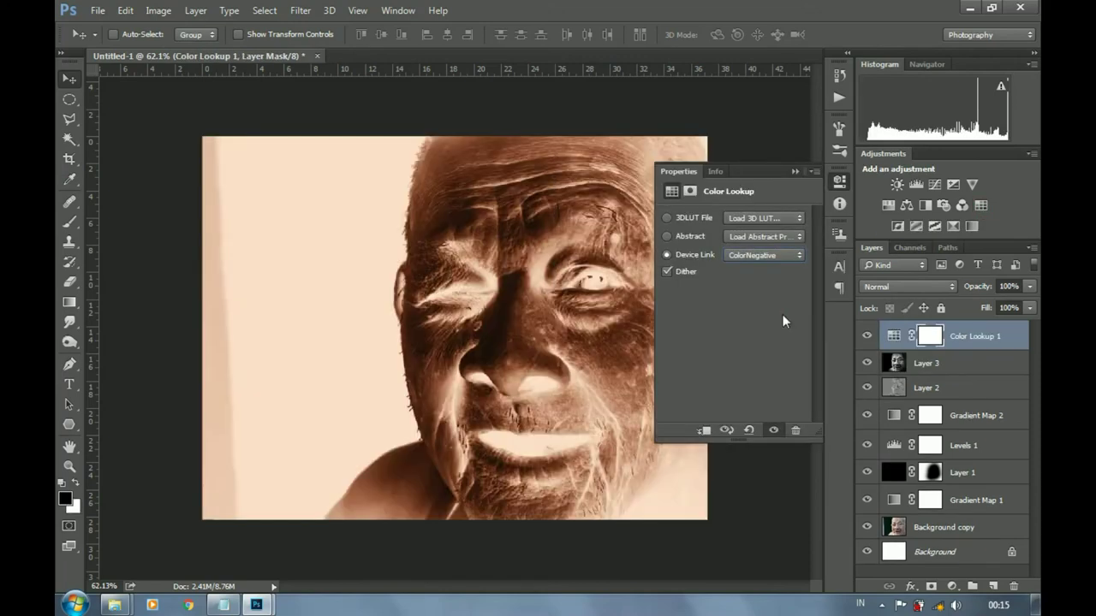
pyautogui.press('Down')
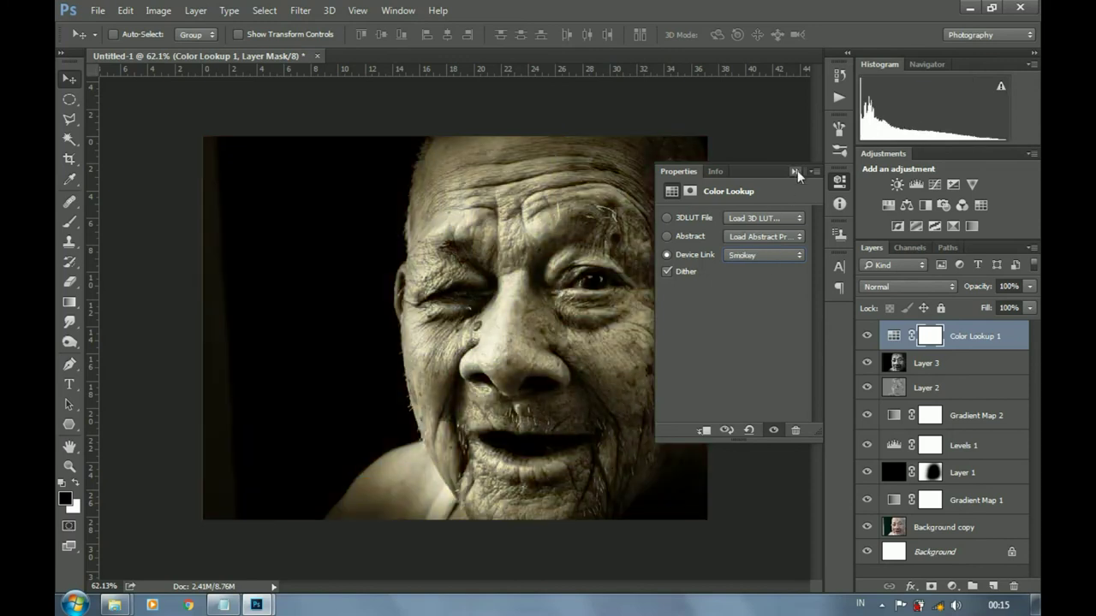
pyautogui.click(794, 171)
# Reduce the Color Lookup layer's fill to 39%.
pyautogui.moveTo(1029, 308); pyautogui.dragTo(1000, 323)
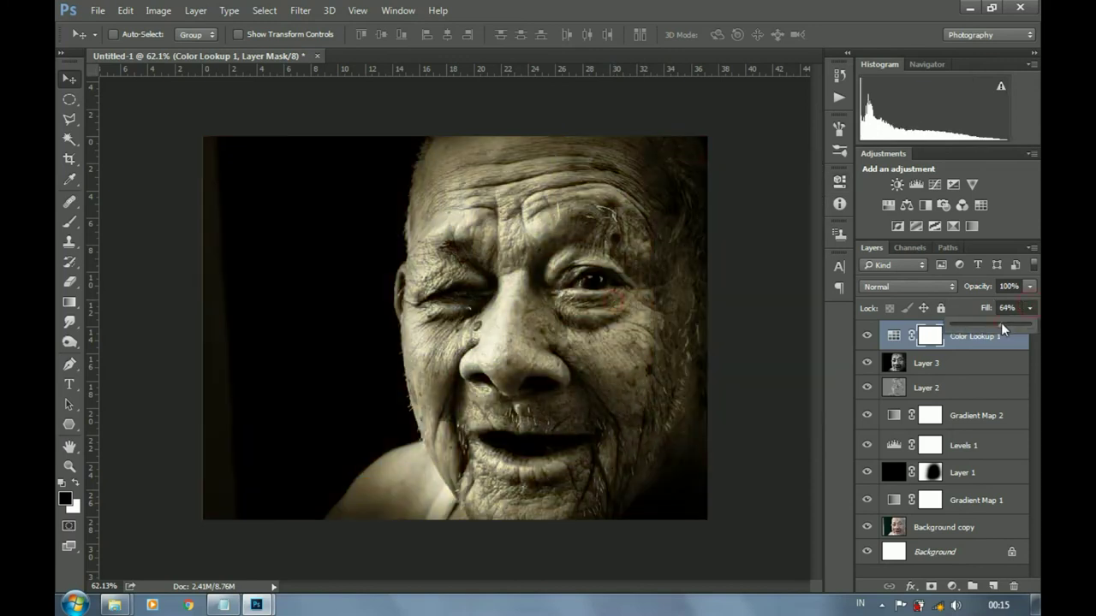
pyautogui.click(723, 330)
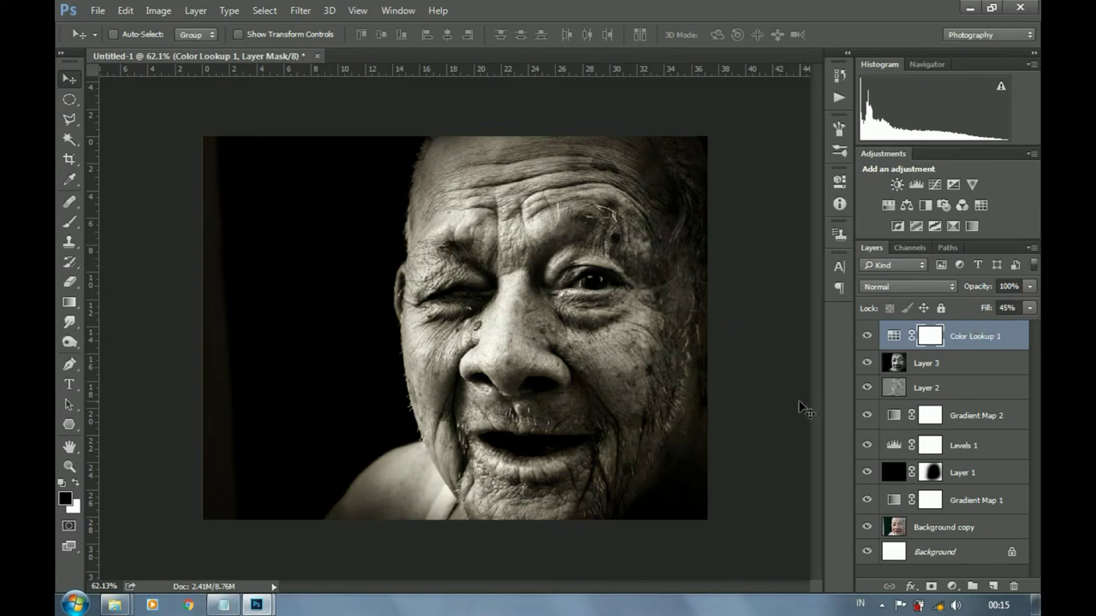
pyautogui.click(1032, 309)
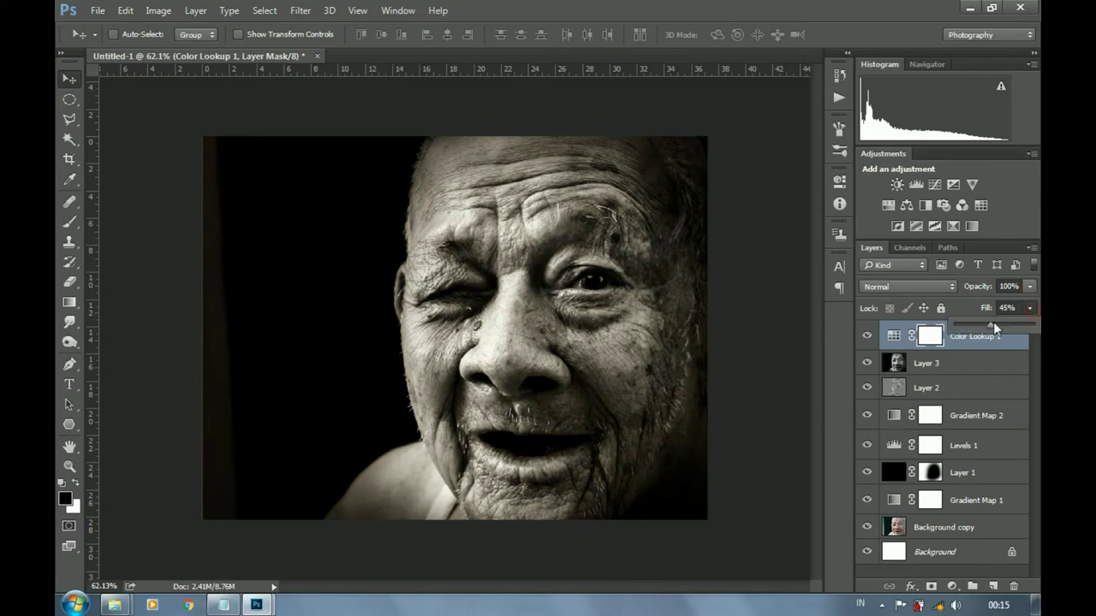
pyautogui.click(786, 347)
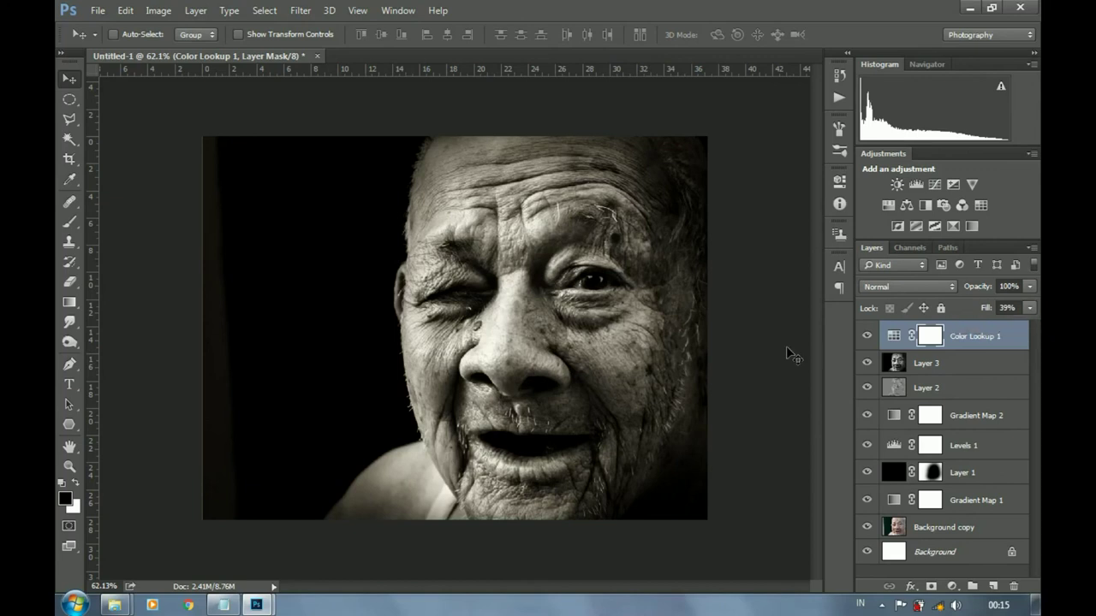
# Compare against the original photo and add a new empty Layer 4.
pyautogui.keyDown('alt'); pyautogui.click(869, 527); pyautogui.keyUp('alt')
pyautogui.keyDown('alt'); pyautogui.click(869, 527); pyautogui.keyUp('alt')
pyautogui.click(993, 585)
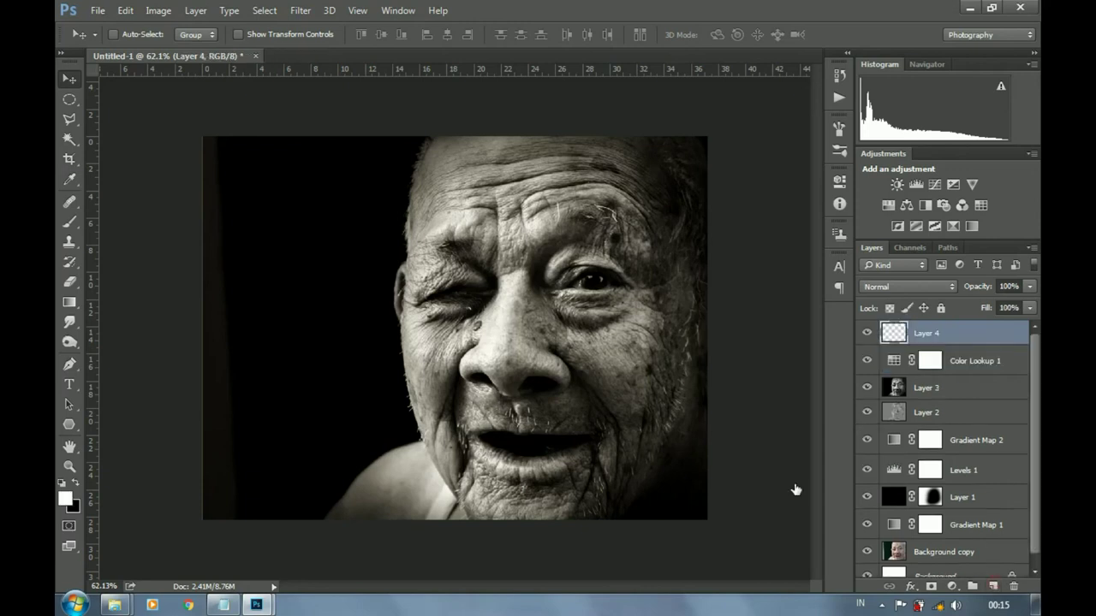
# Clone dark background over the lighter left-edge strip until it is solid black.
pyautogui.click(70, 242)
pyautogui.keyDown('alt'); pyautogui.click(266, 184); pyautogui.keyUp('alt')
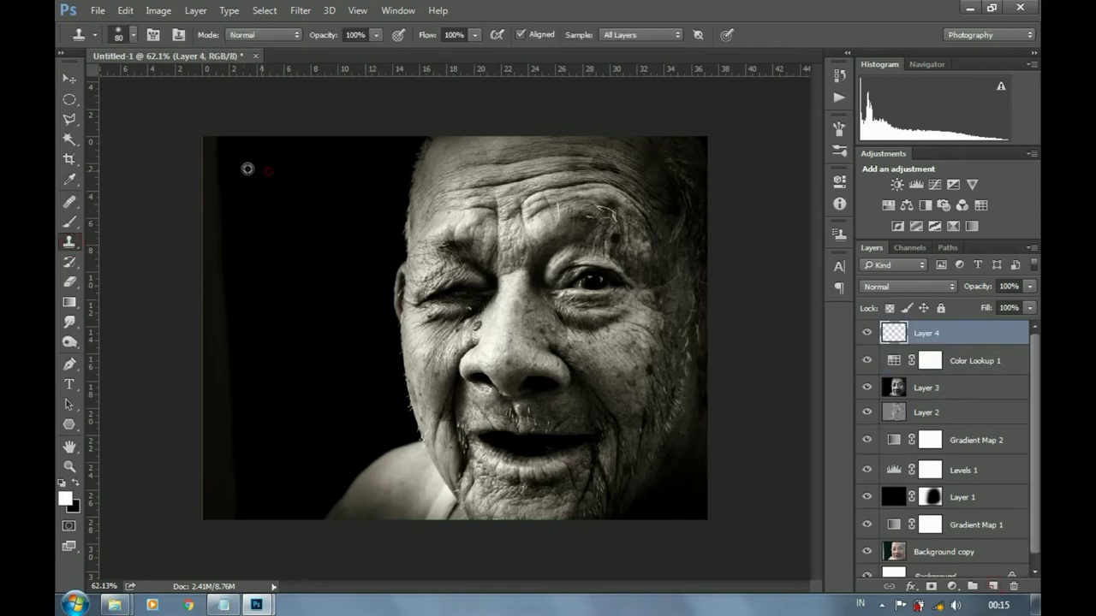
pyautogui.moveTo(213, 149)
pyautogui.mouseDown()
pyautogui.moveTo(220, 342)
pyautogui.moveTo(208, 194)
pyautogui.mouseUp()
pyautogui.keyDown('alt'); pyautogui.click(296, 200); pyautogui.keyUp('alt')
pyautogui.moveTo(203, 150)
pyautogui.mouseDown()
pyautogui.moveTo(222, 316)
pyautogui.moveTo(214, 475)
pyautogui.moveTo(232, 436)
pyautogui.moveTo(203, 522)
pyautogui.moveTo(215, 203)
pyautogui.mouseUp()
pyautogui.keyDown('alt'); pyautogui.click(265, 223); pyautogui.keyUp('alt')
pyautogui.keyDown('alt'); pyautogui.click(286, 464); pyautogui.keyUp('alt')
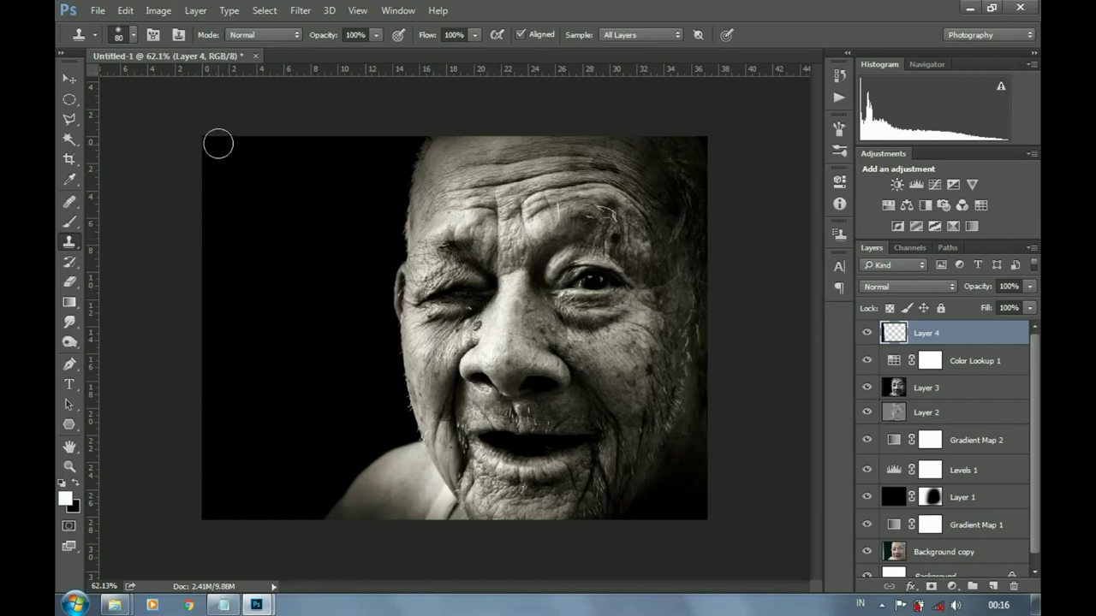
pyautogui.click(70, 78)
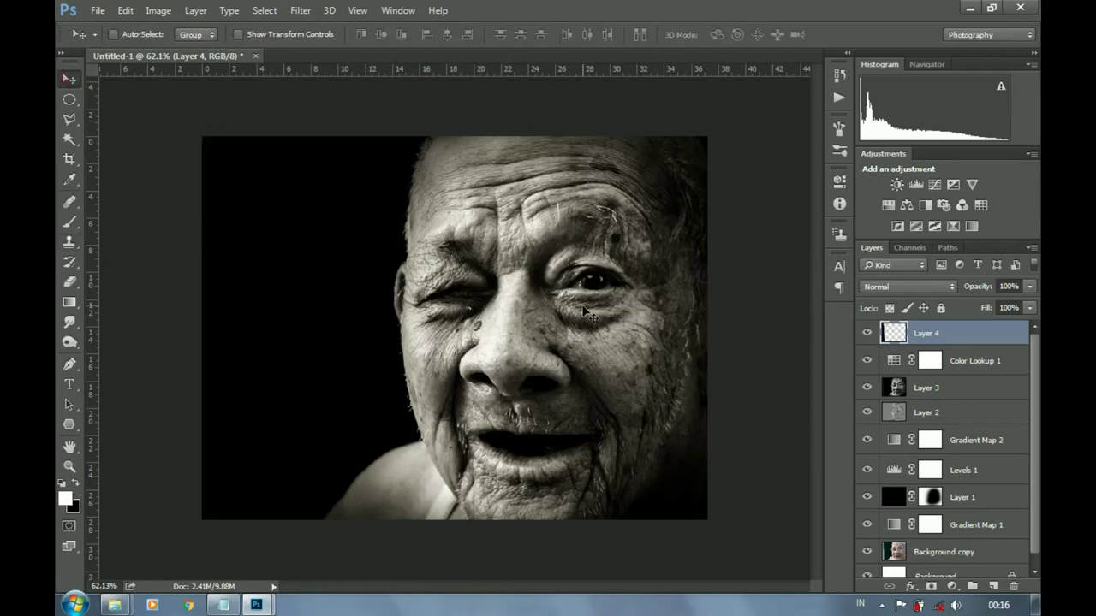